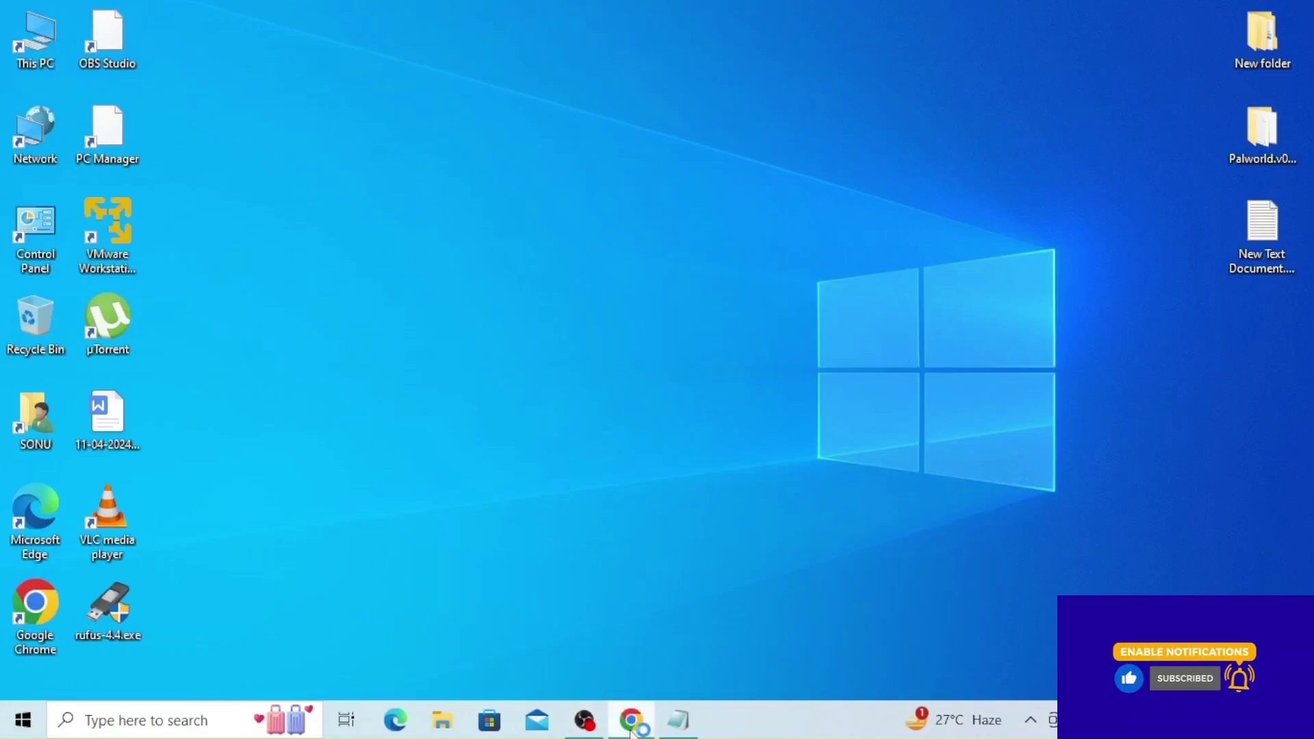
Search Google for 'alma linux' from the Chrome address bar
text(alma linux)
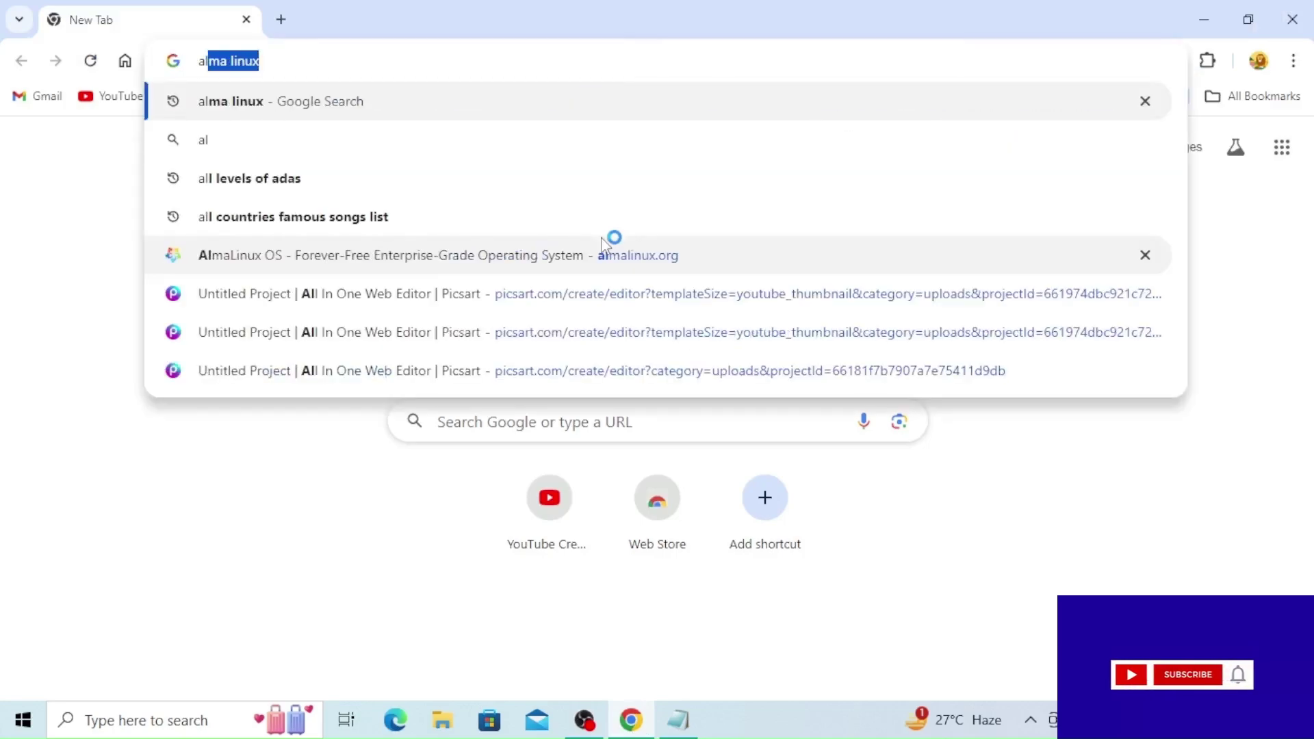
key(Return)
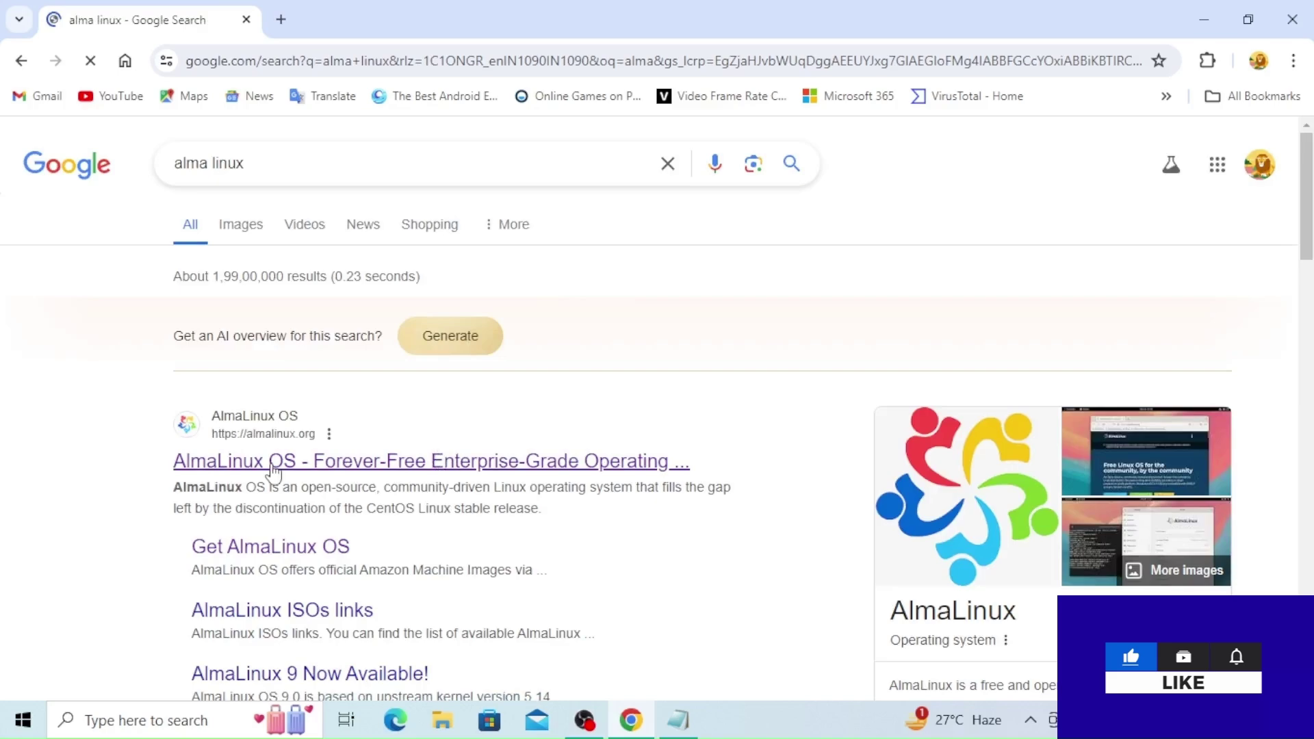
Open the official AlmaLinux OS site's download page and jump to its ISO images list
click(305, 468)
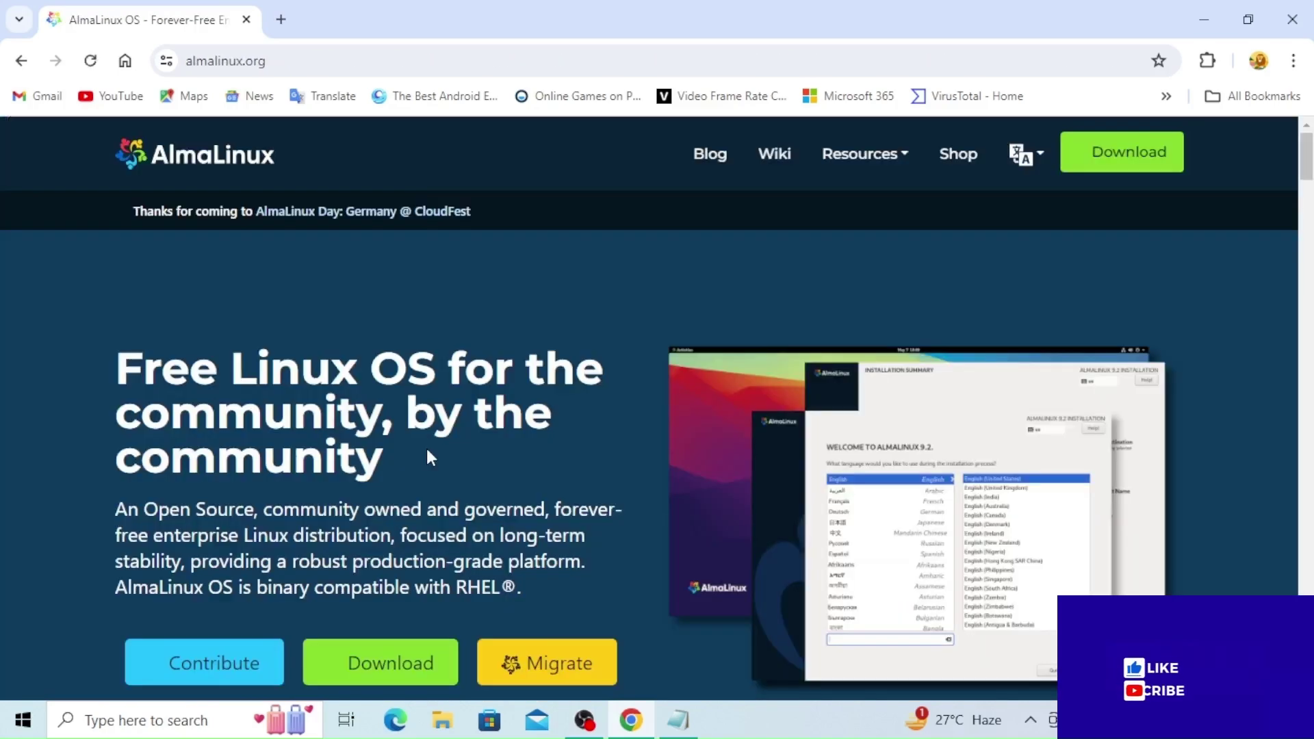
scroll(427, 457, down, 3)
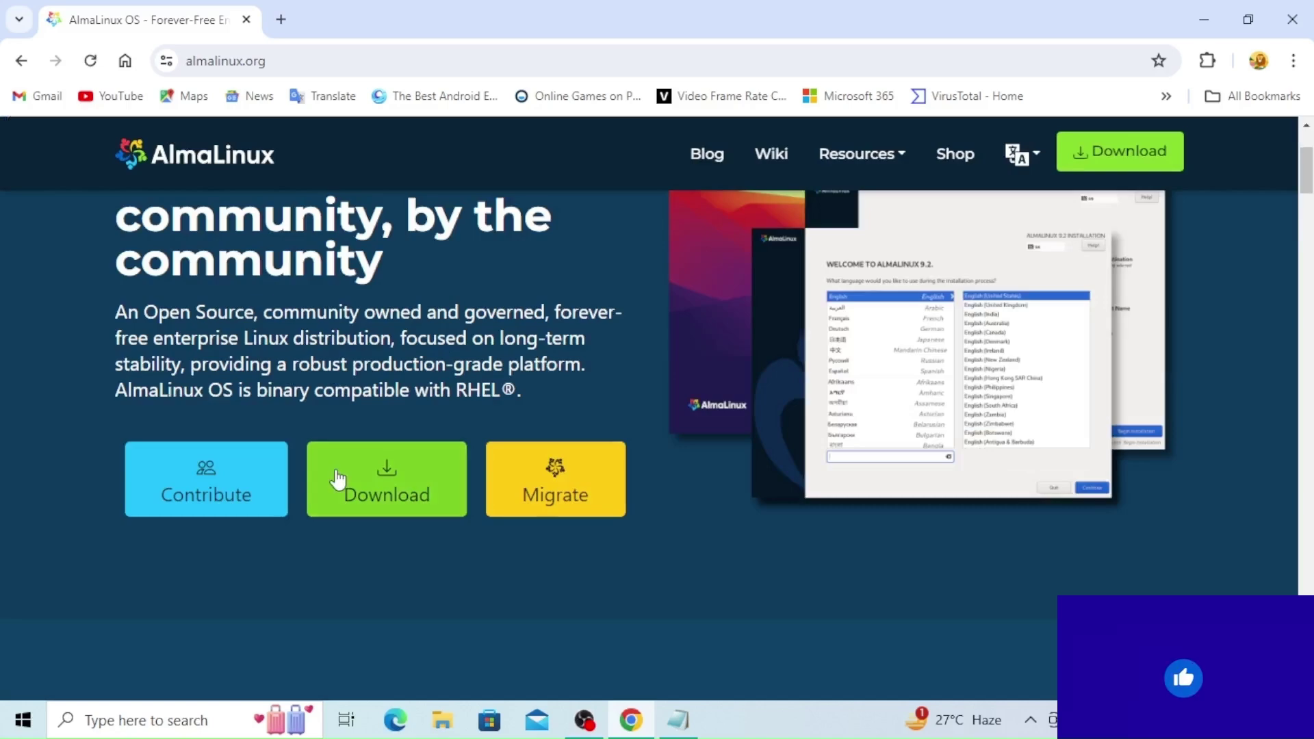
click(387, 497)
scroll(696, 358, down, 2)
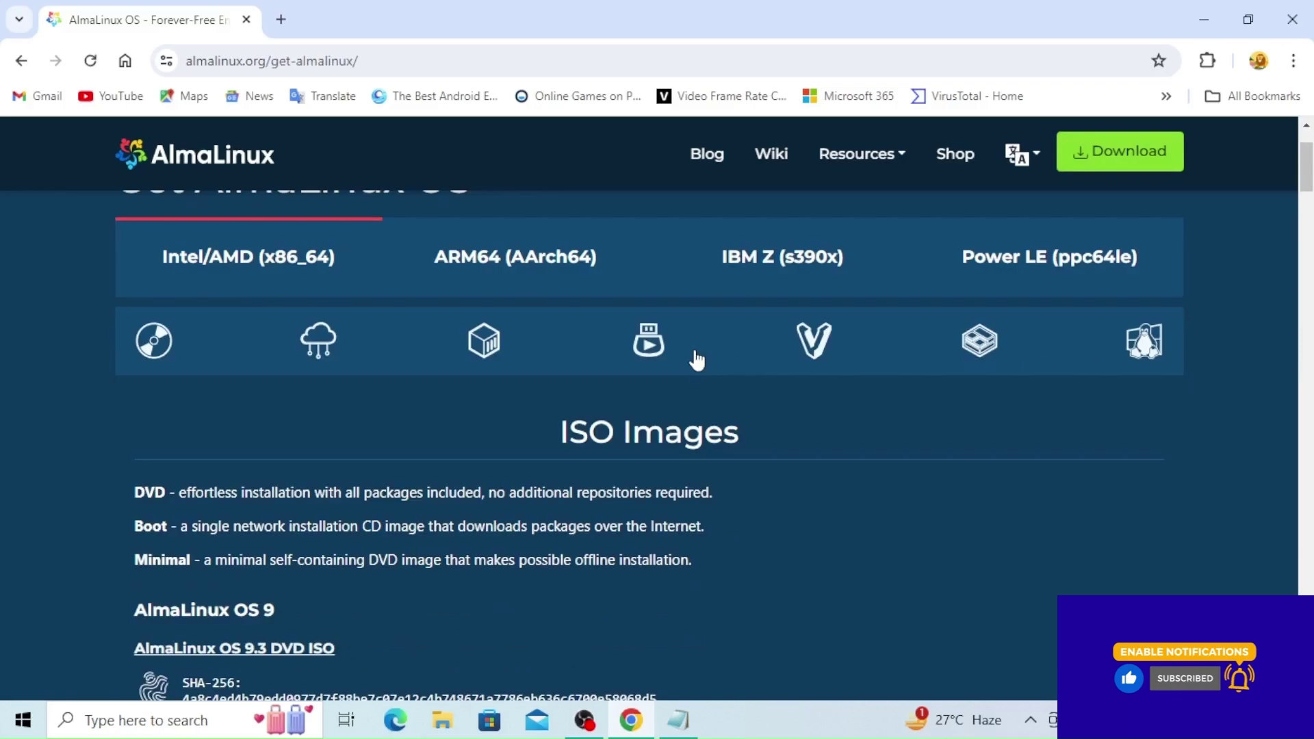
scroll(696, 358, down, 1)
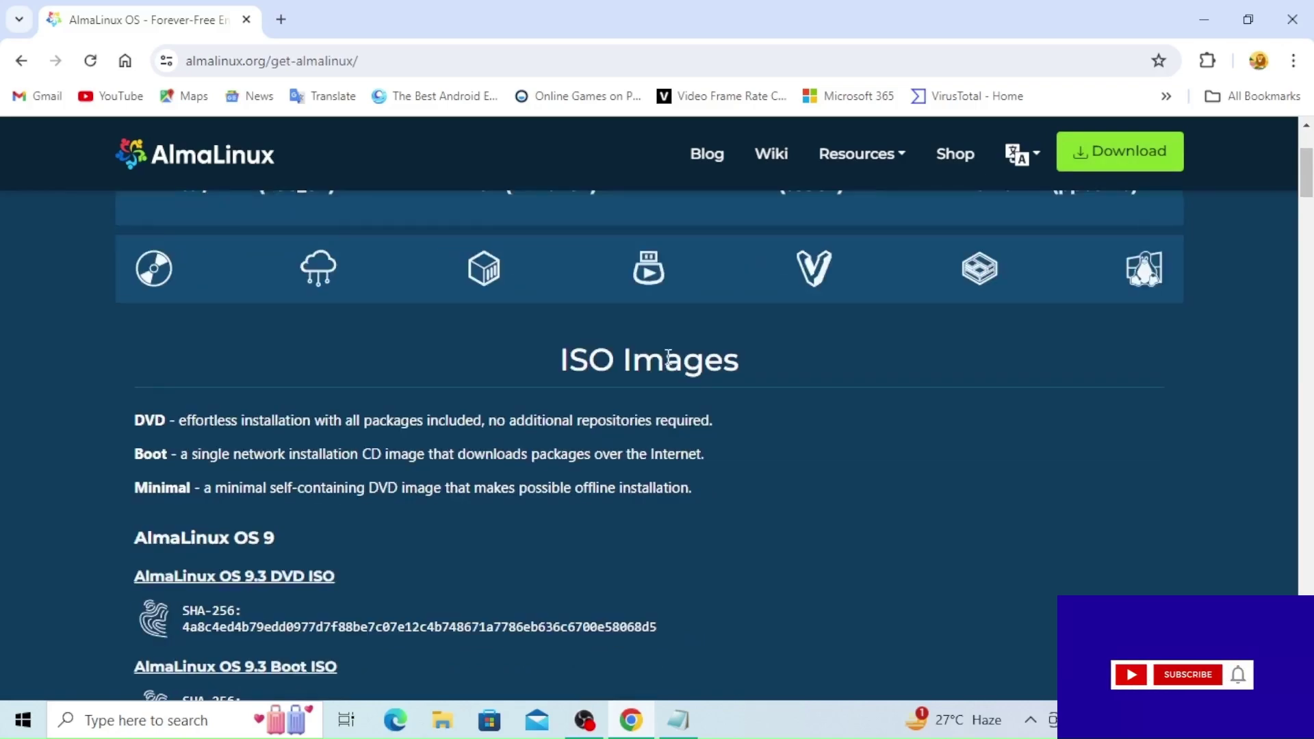
scroll(667, 355, up, 3)
click(153, 468)
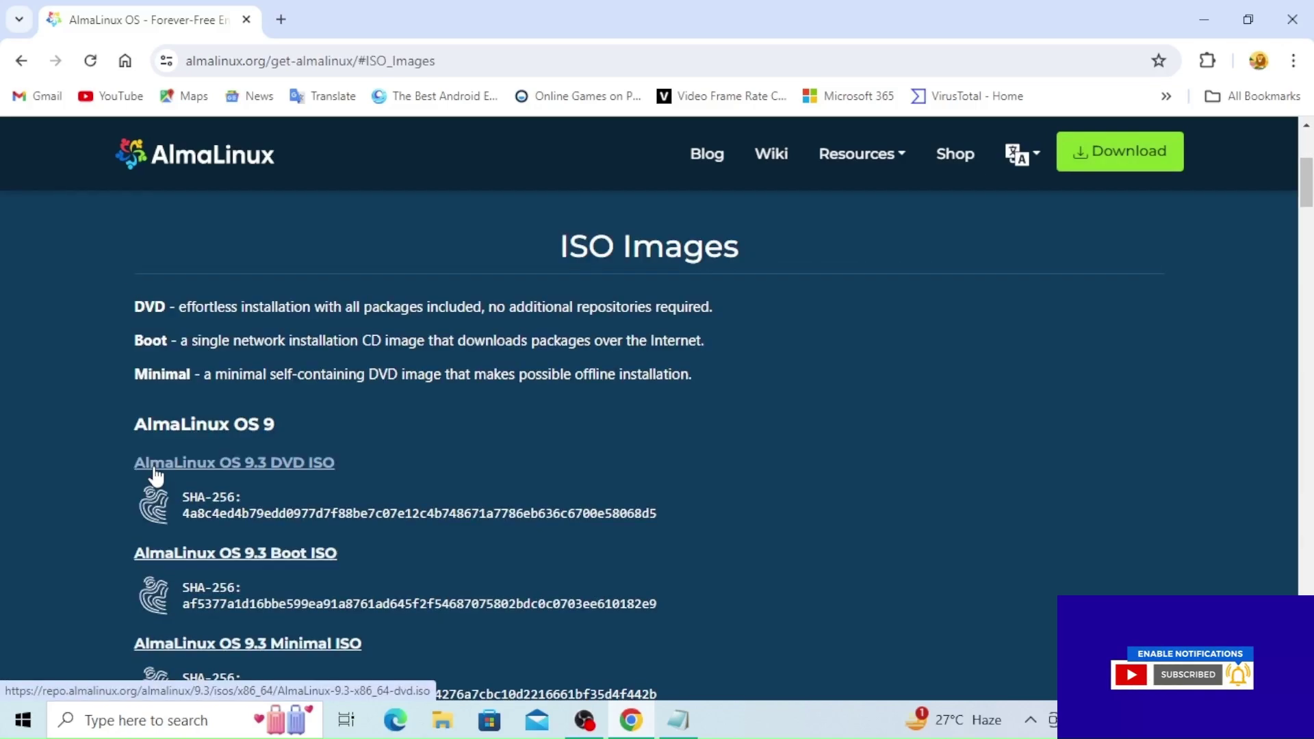
Download the AlmaLinux 9.3 ISO and write it to the 16 GB USB drive in ISO image mode
click(238, 464)
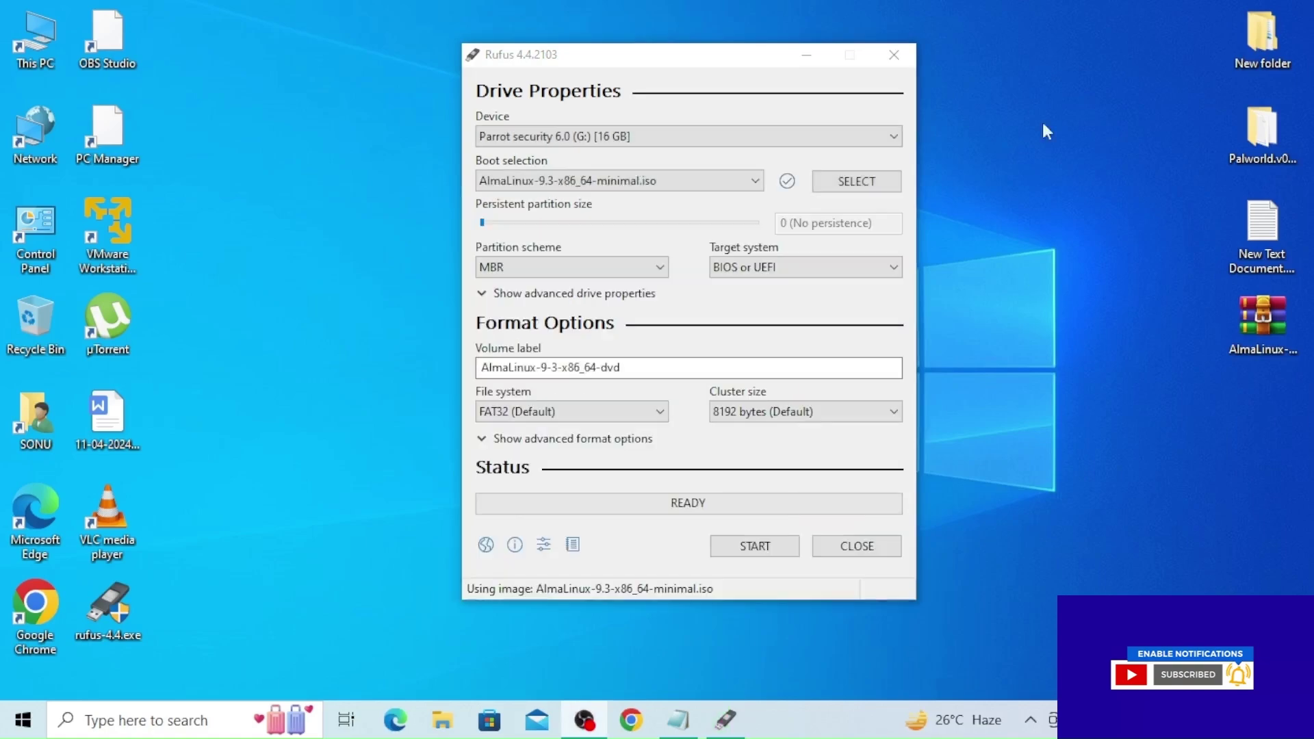
click(752, 553)
click(825, 451)
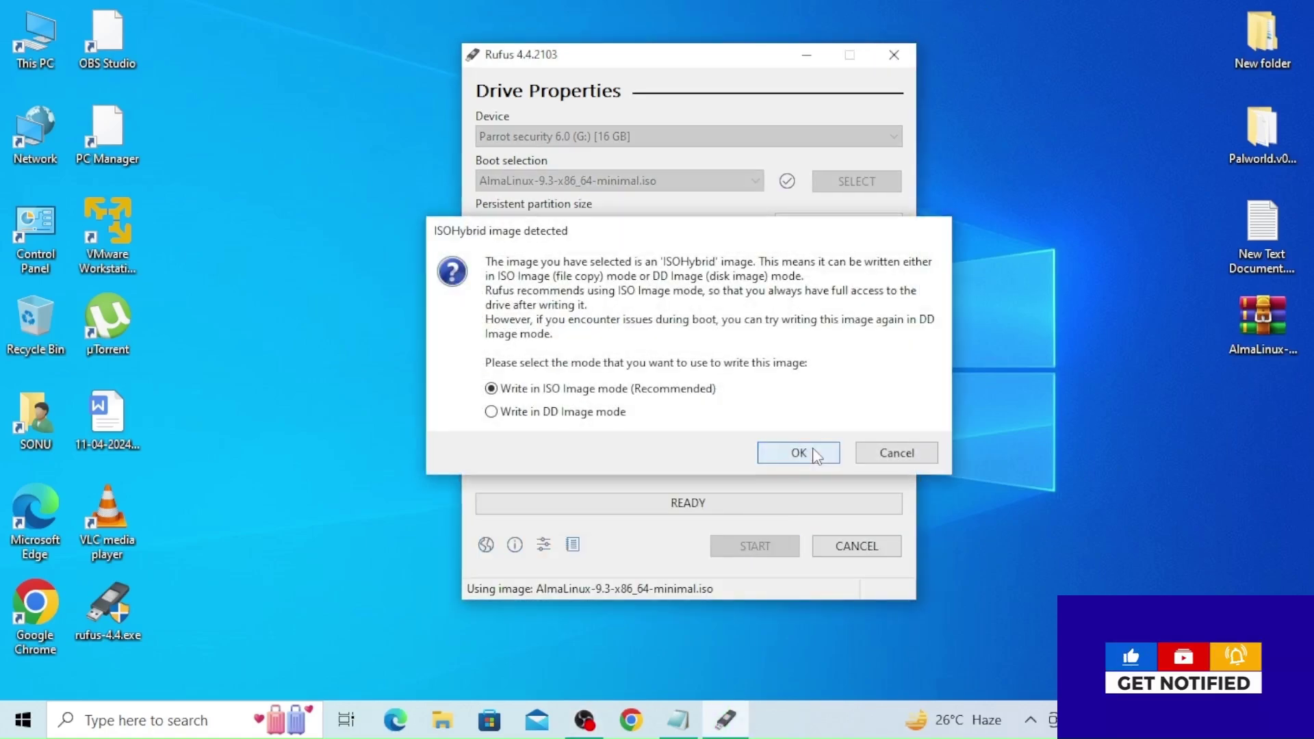
click(780, 340)
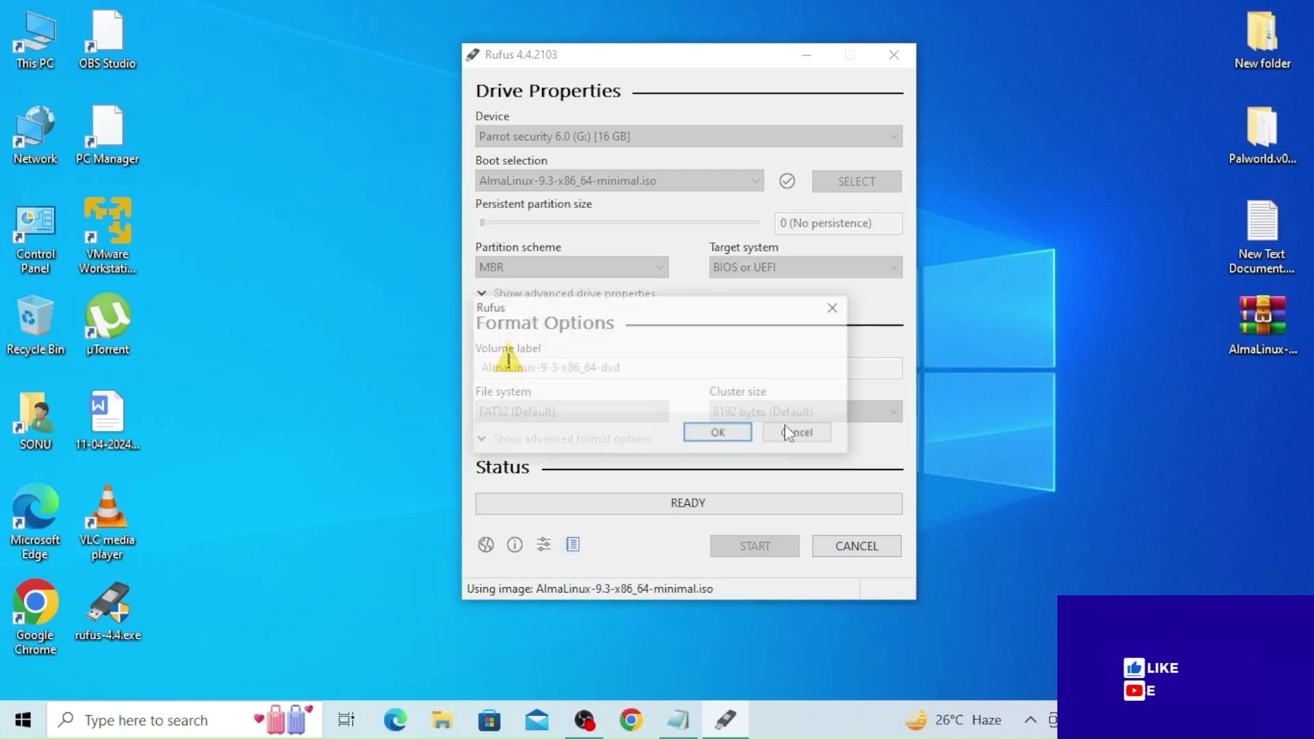
click(736, 435)
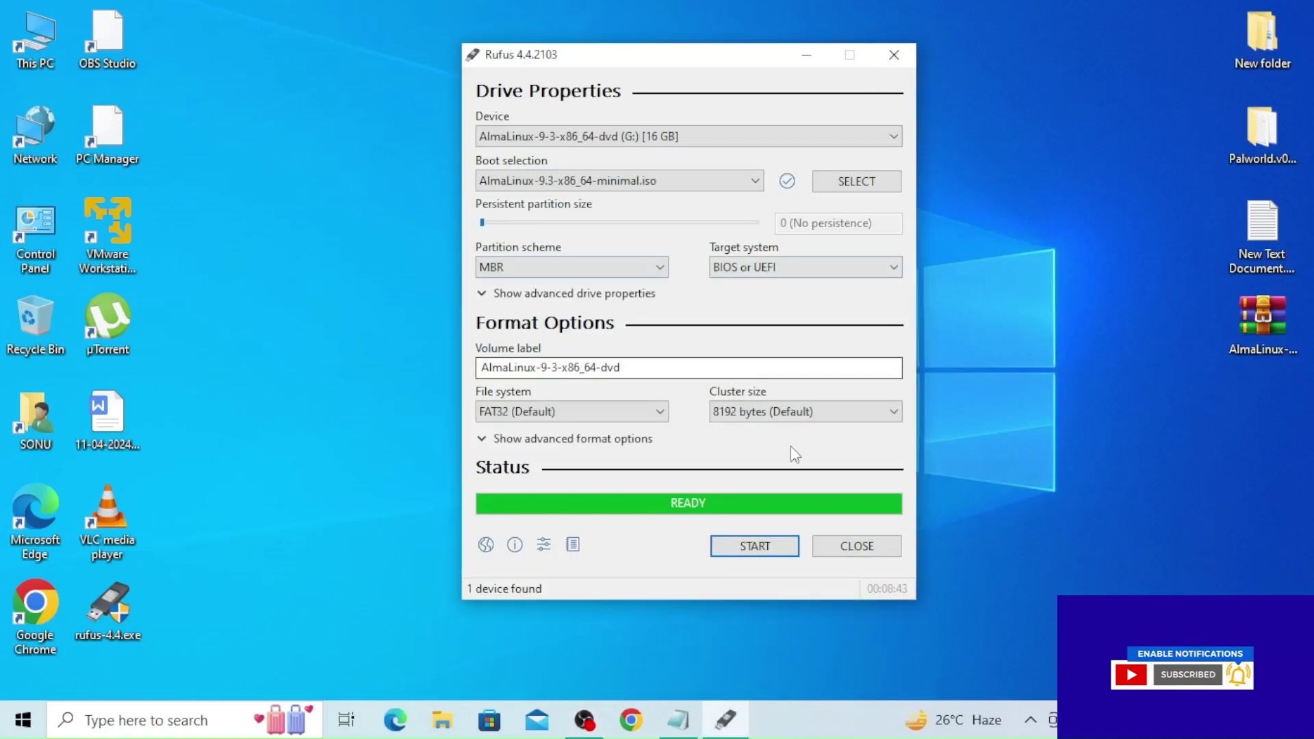
click(836, 538)
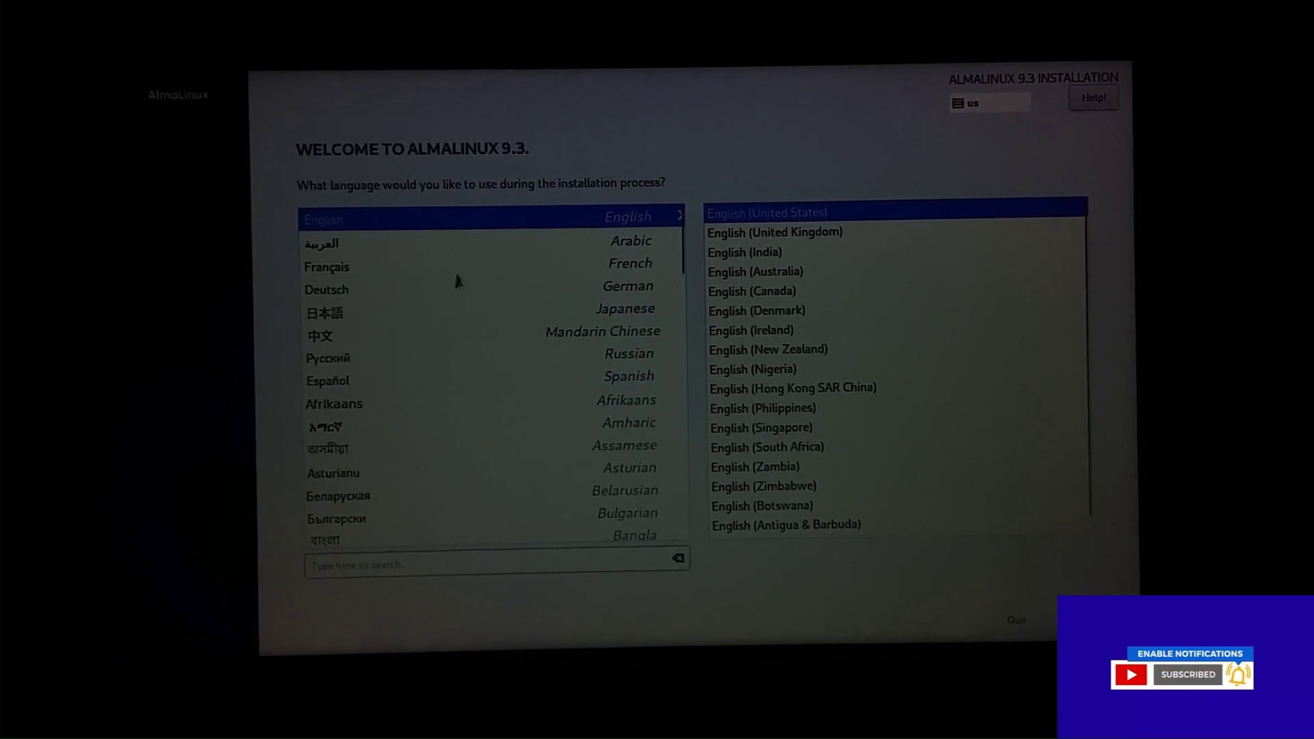
Accept English (United States) on the welcome screen and continue to the Installation Summary
key(Return)
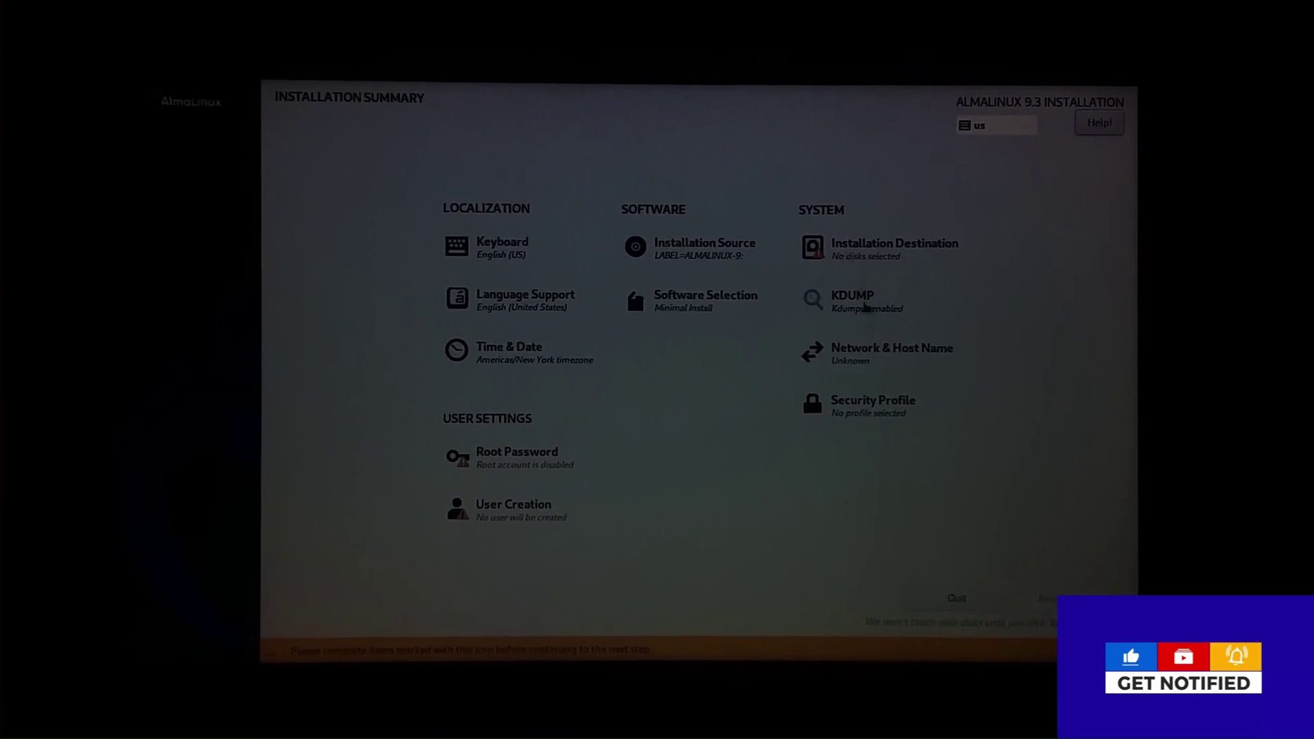
Target the 465.76 GiB TOSHIBA disk and reclaim space by deleting all its partitions
click(902, 255)
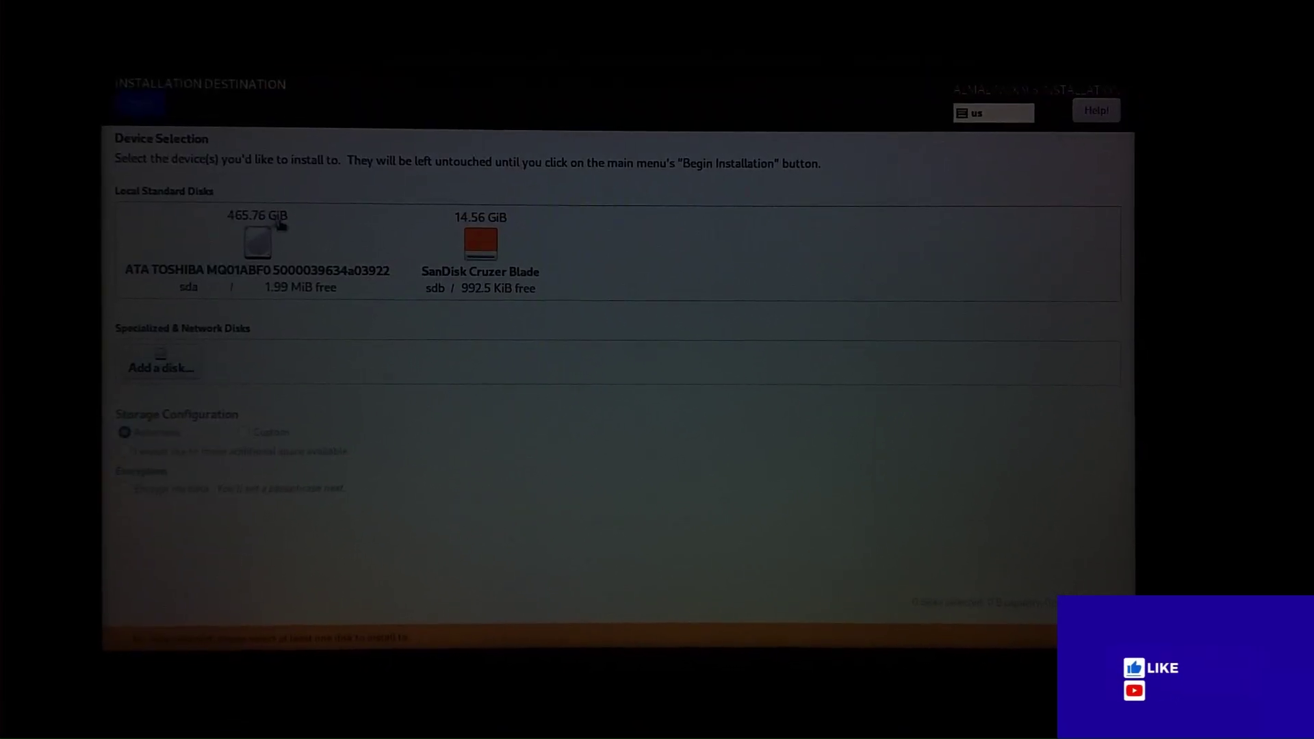
click(271, 249)
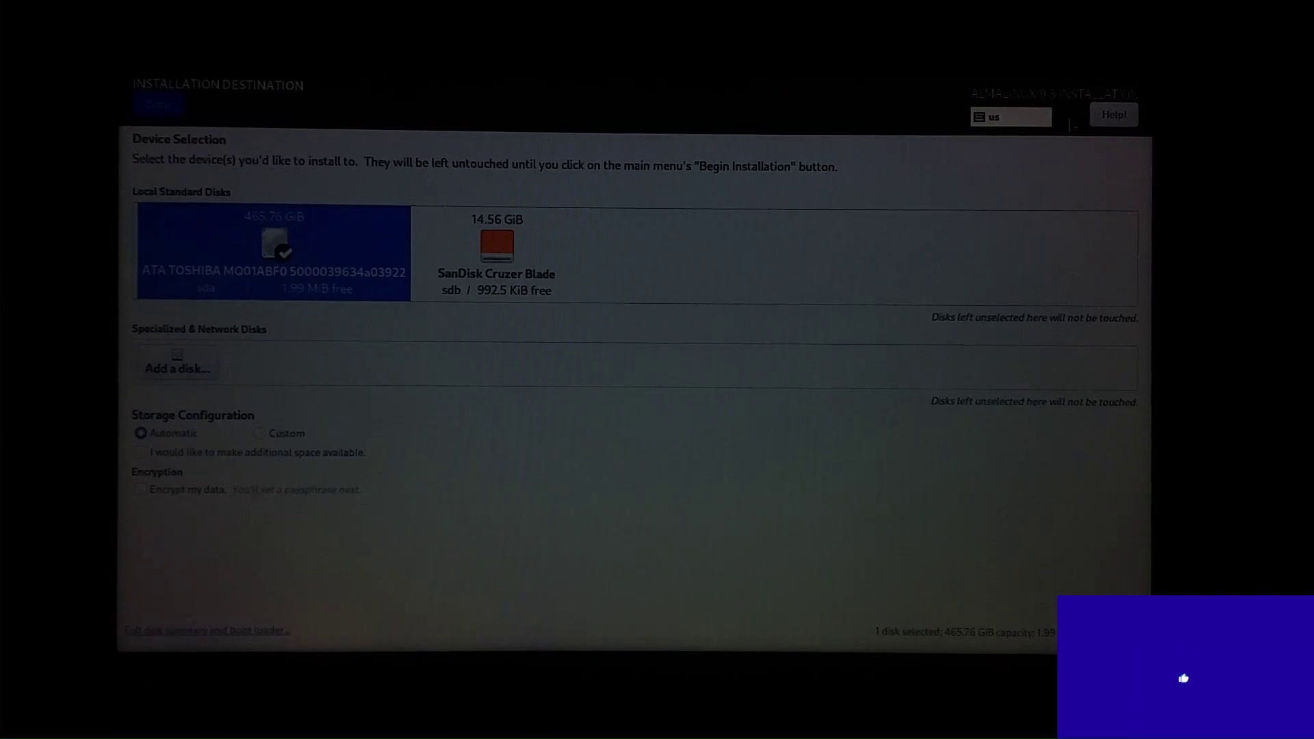
click(141, 114)
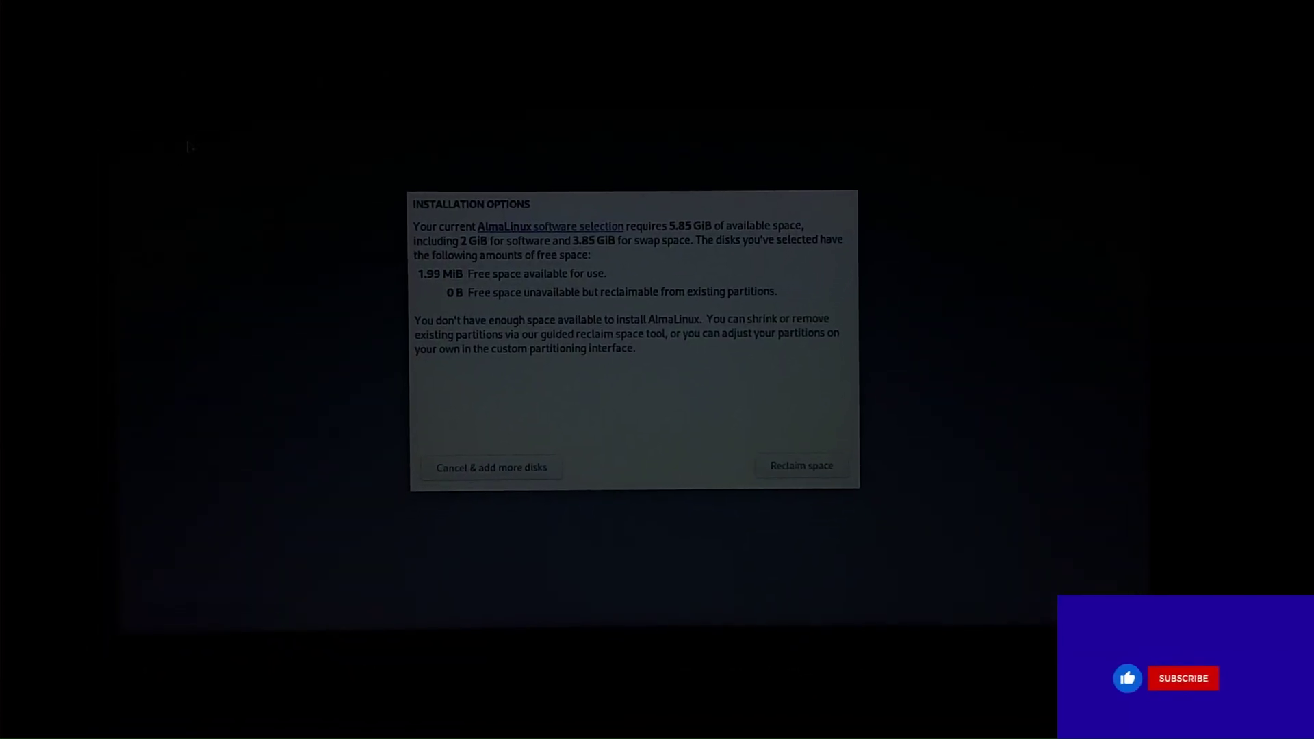
click(806, 453)
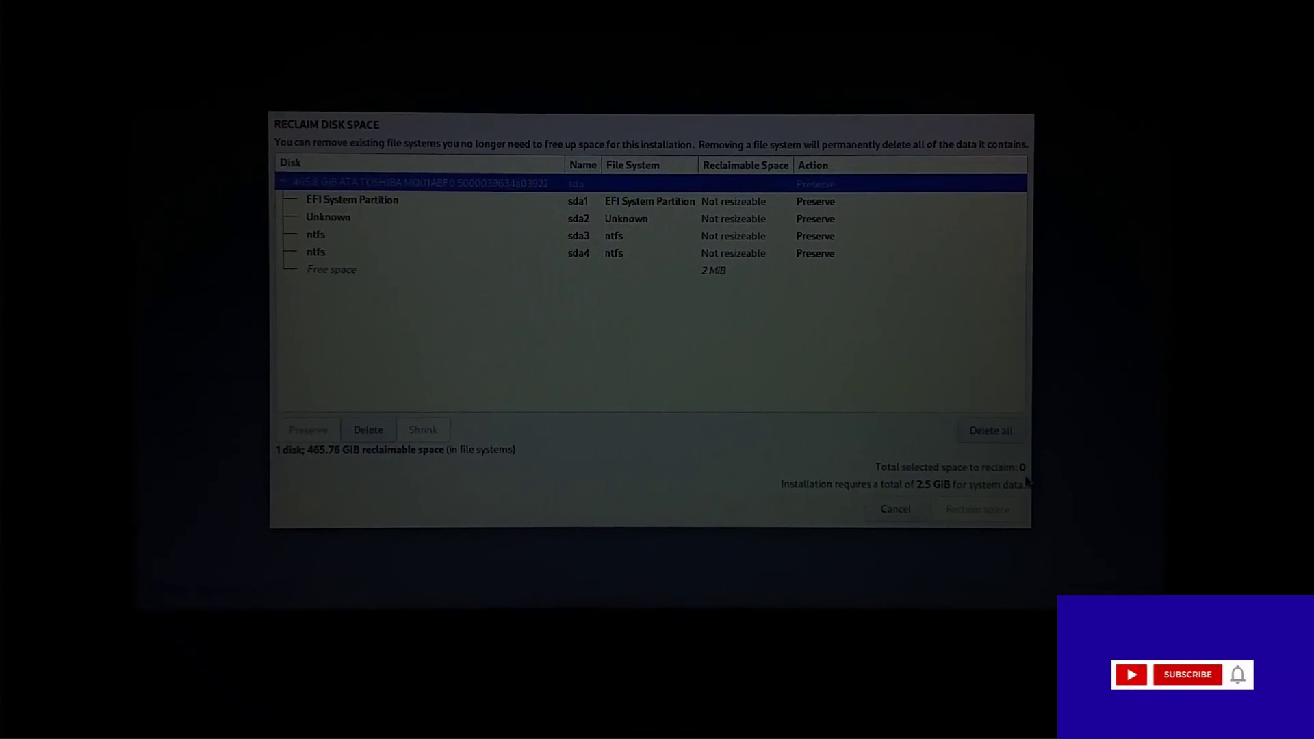
click(983, 423)
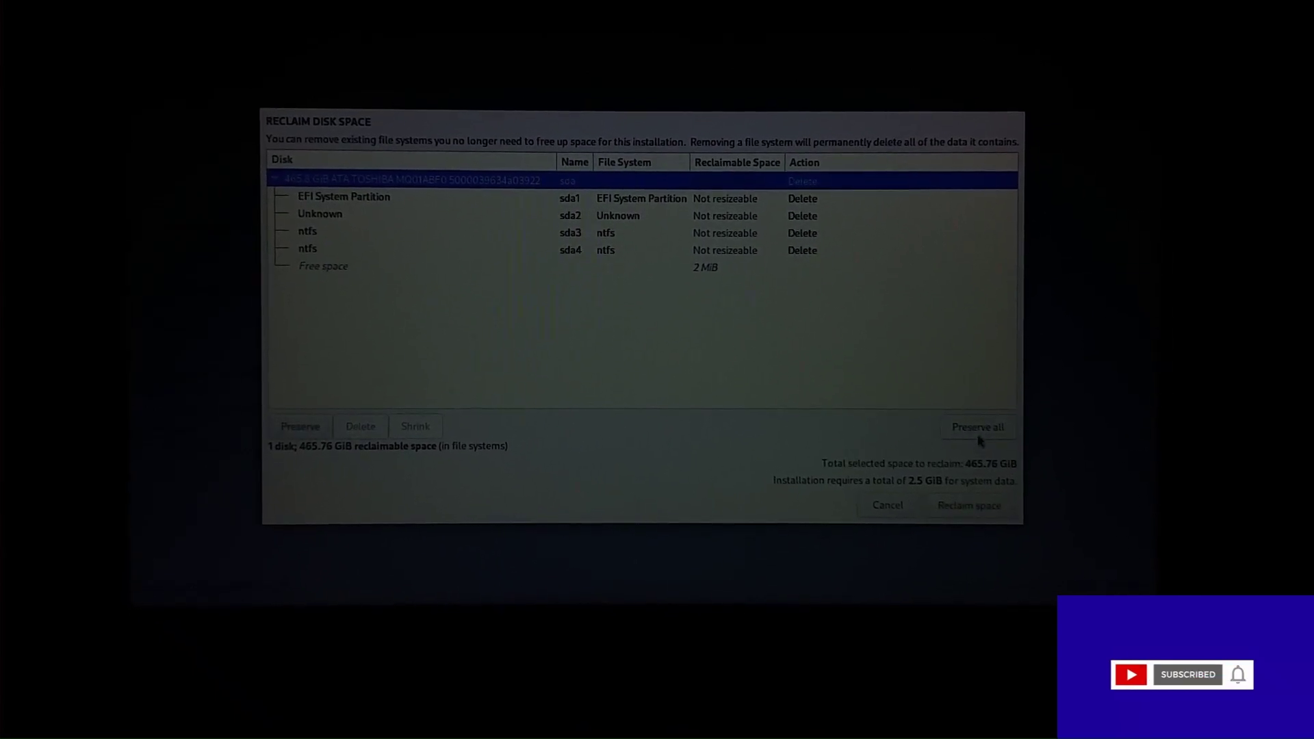
click(969, 501)
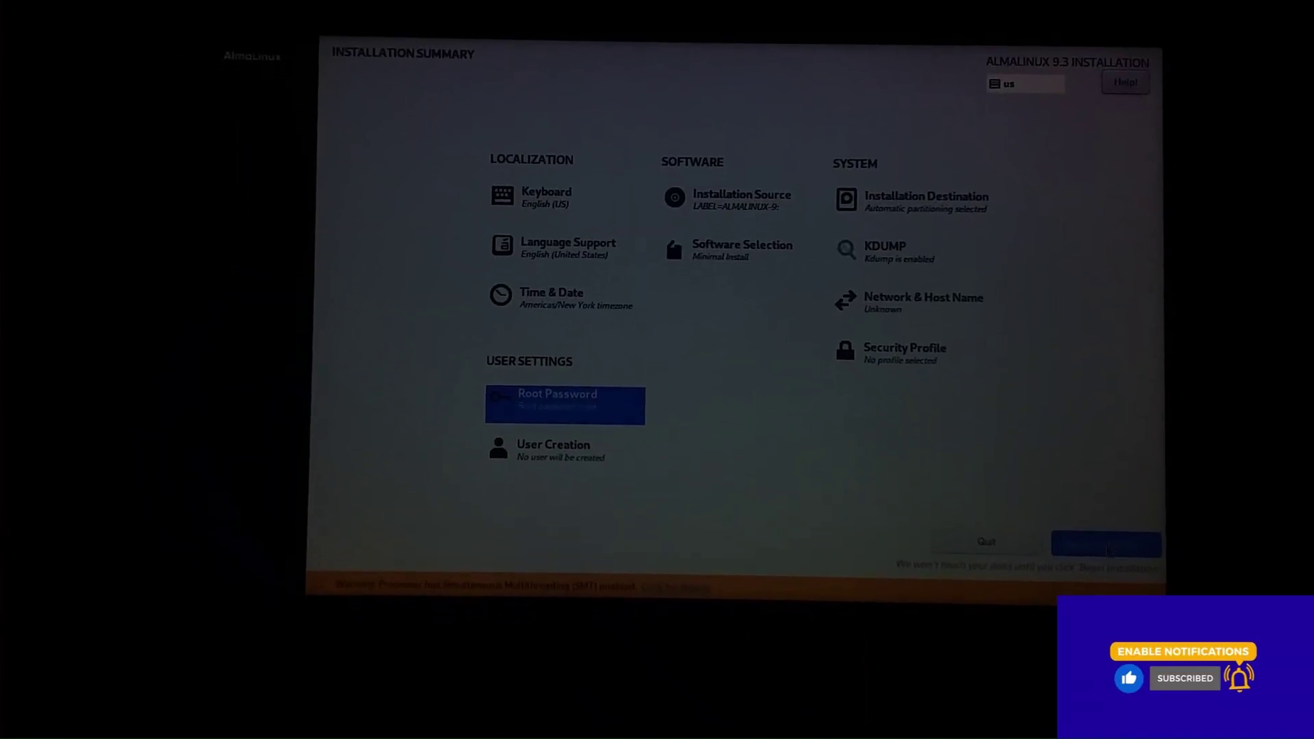
Begin the AlmaLinux installation from the Installation Summary
click(1103, 546)
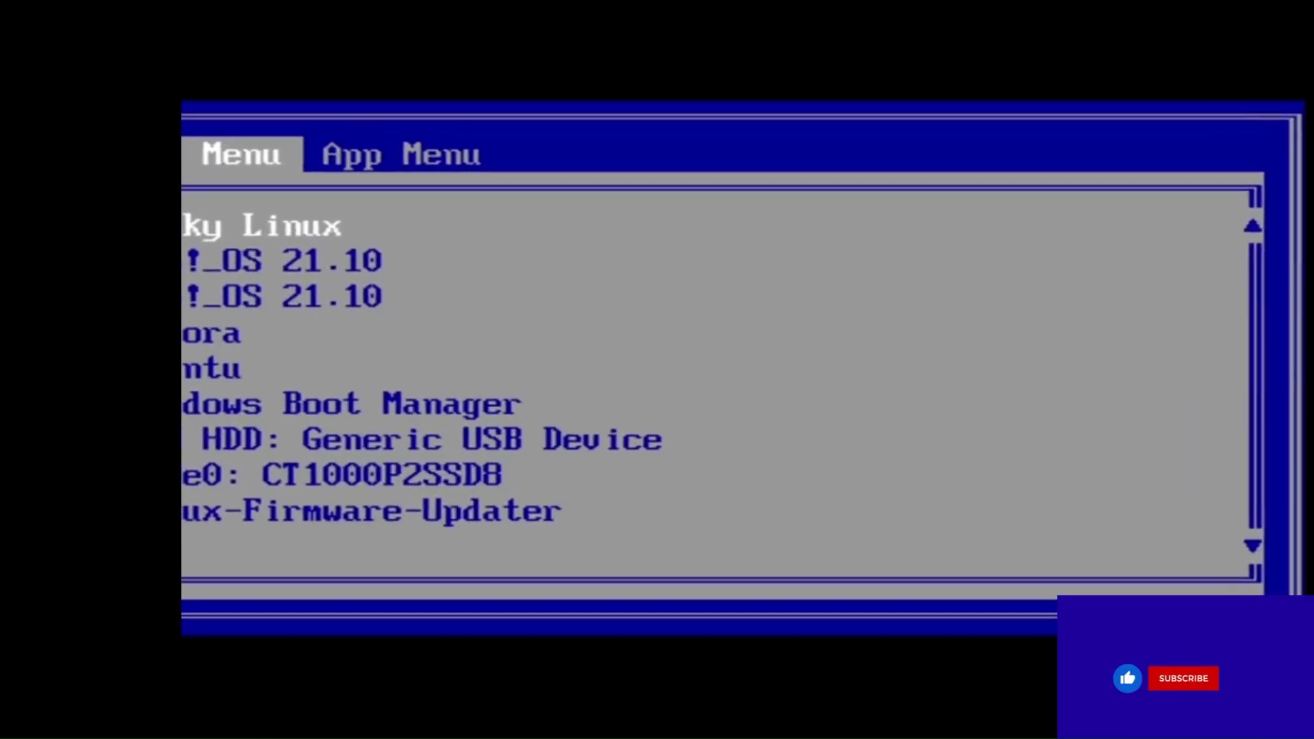
Boot from the Generic USB device and select the 'Install AlmaLinux 8.5' GRUB entry
key(Down)
key(Down)
key(Down)
key(Down)
key(Down)
key(Down)
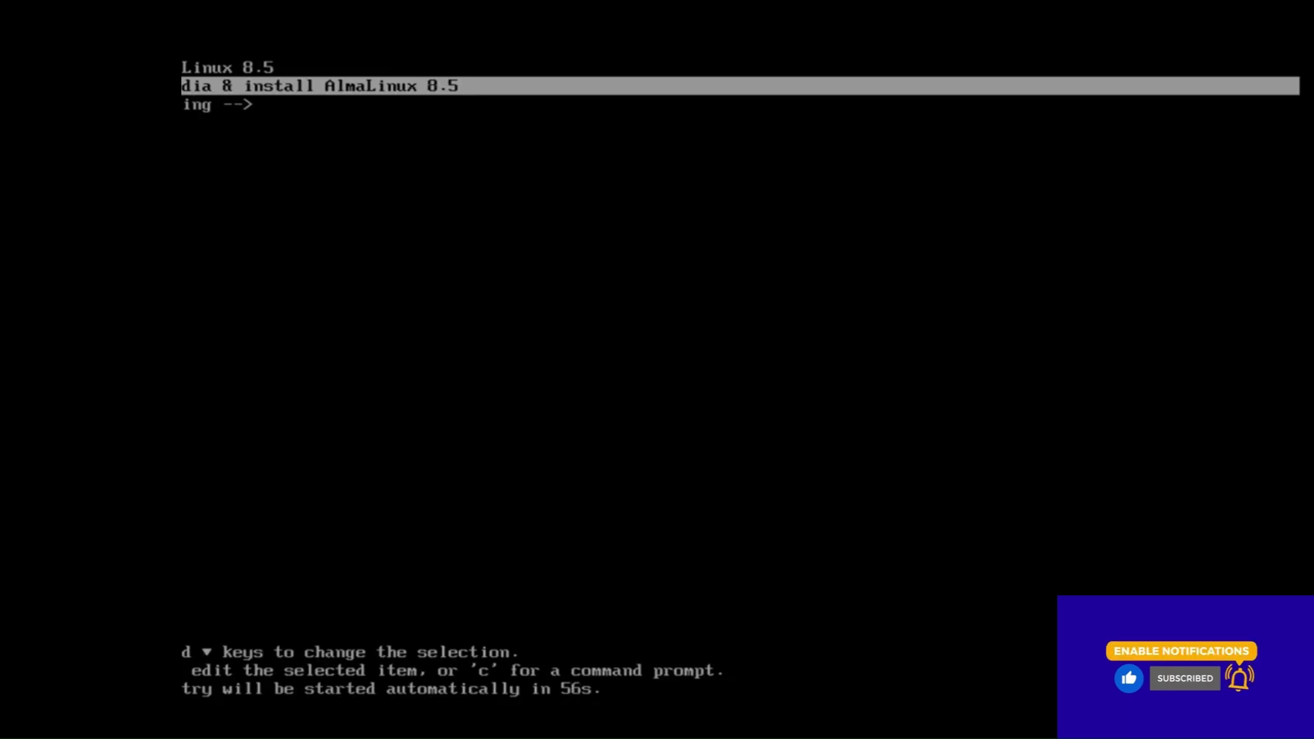
key(Up)
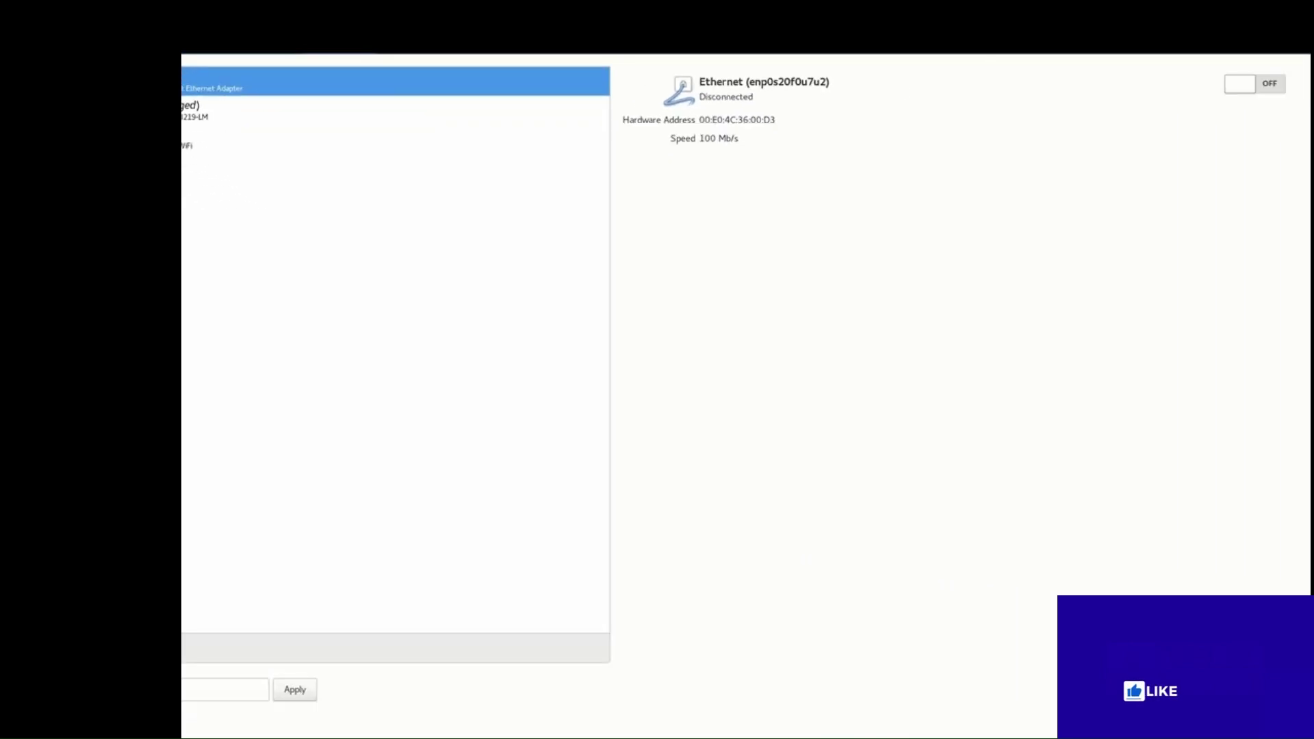
Switch the Ethernet connection enp0s20f0u7u2 on and select the Host Name field
click(1249, 83)
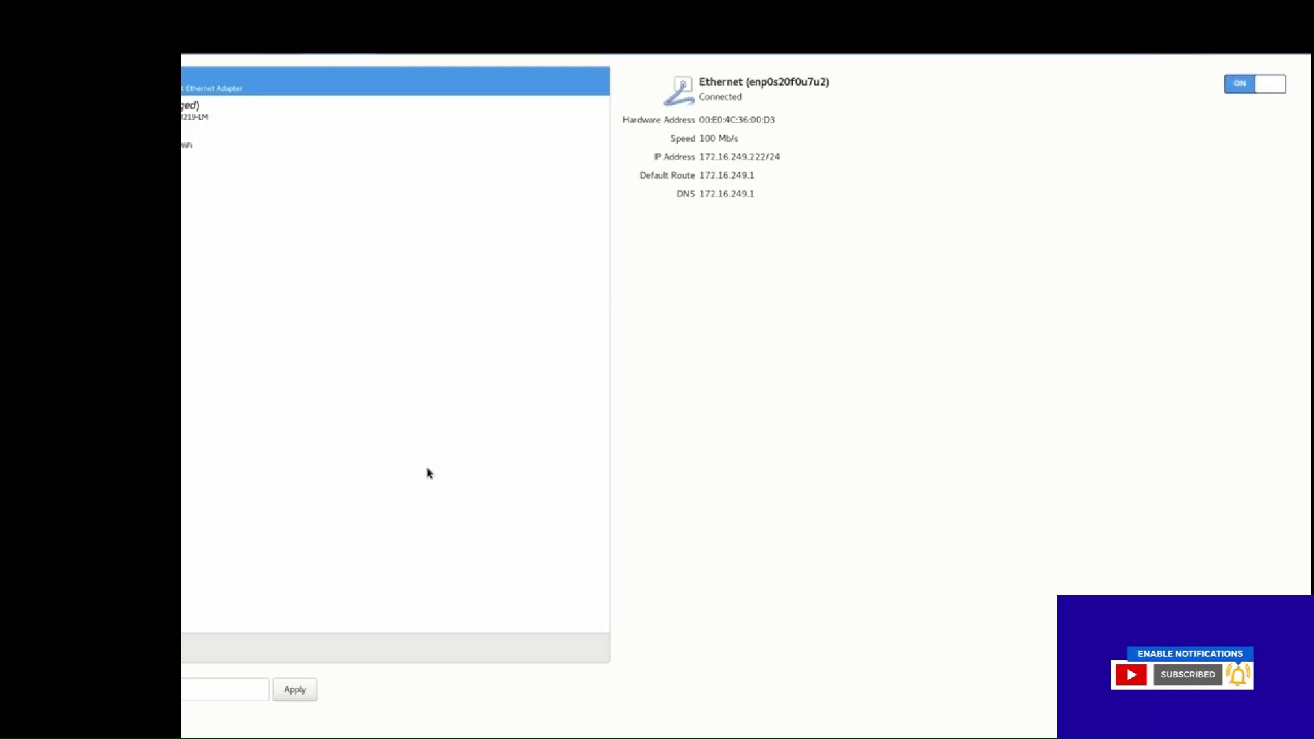
click(593, 620)
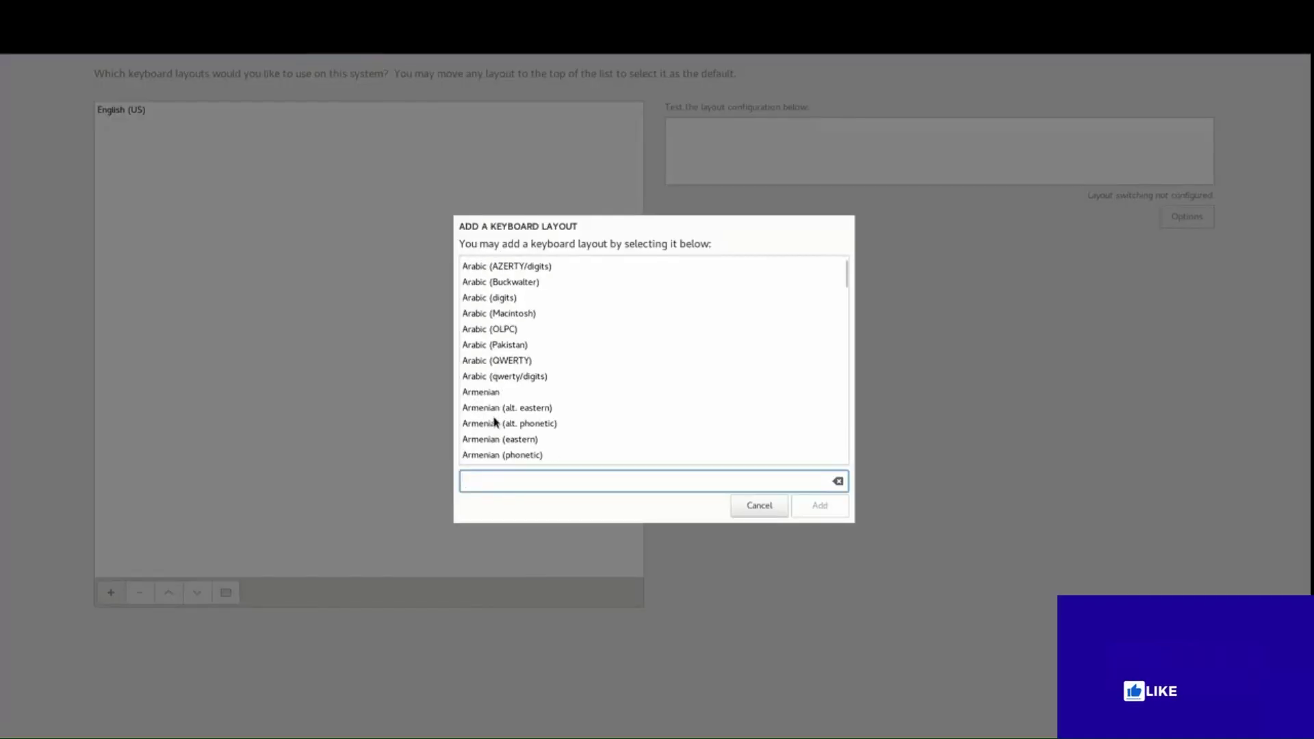
scroll(498, 418, down, 10)
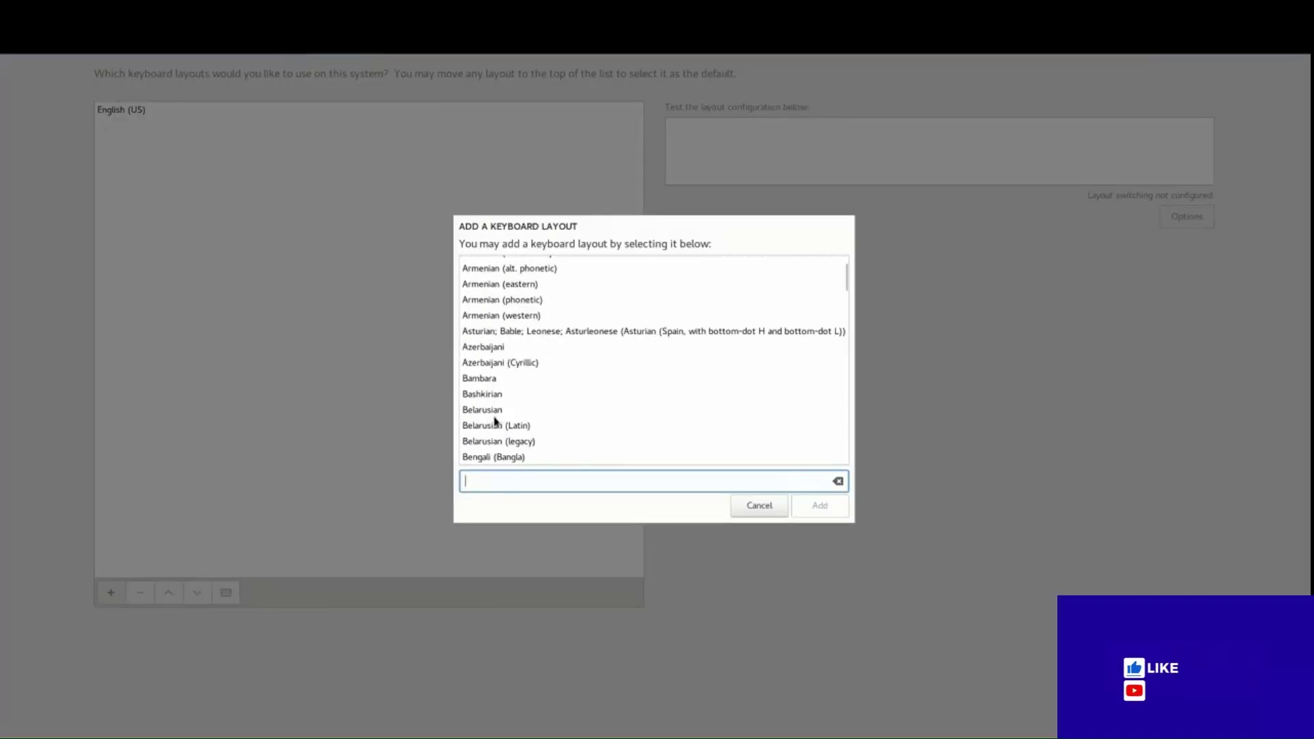
scroll(497, 419, down, 12)
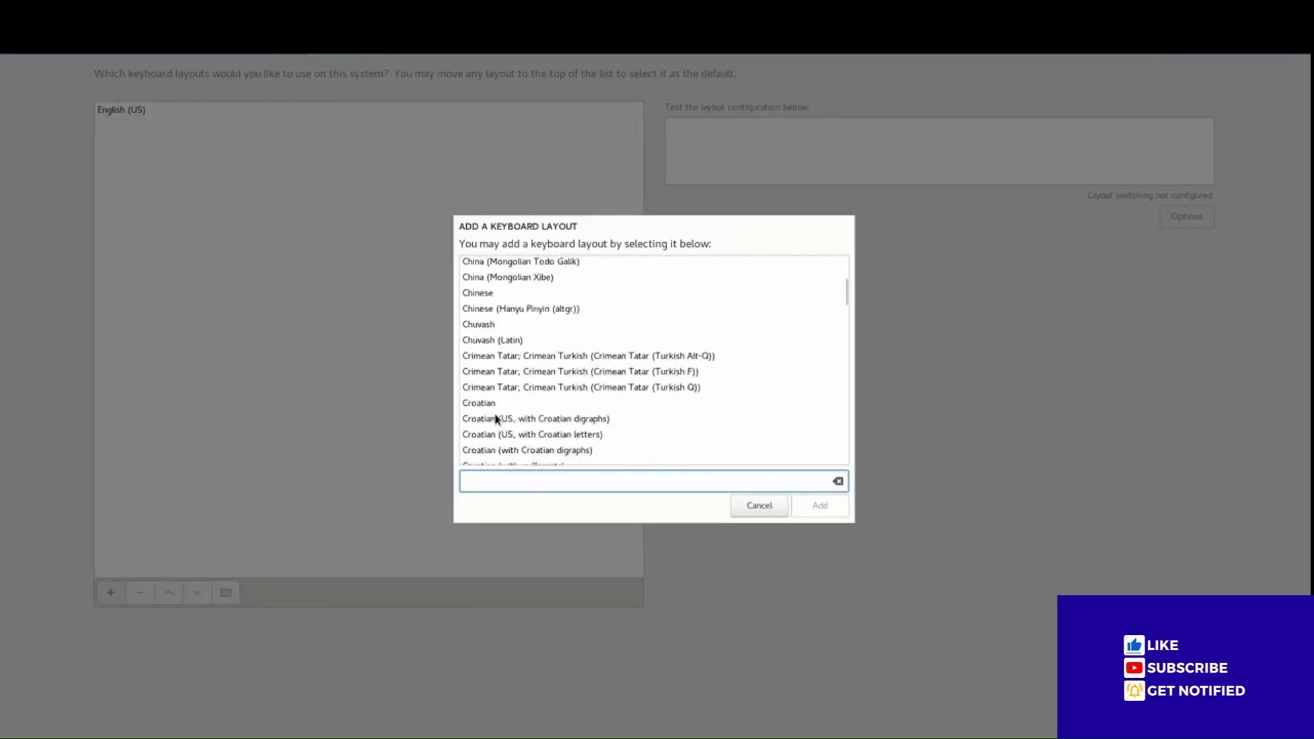
click(750, 507)
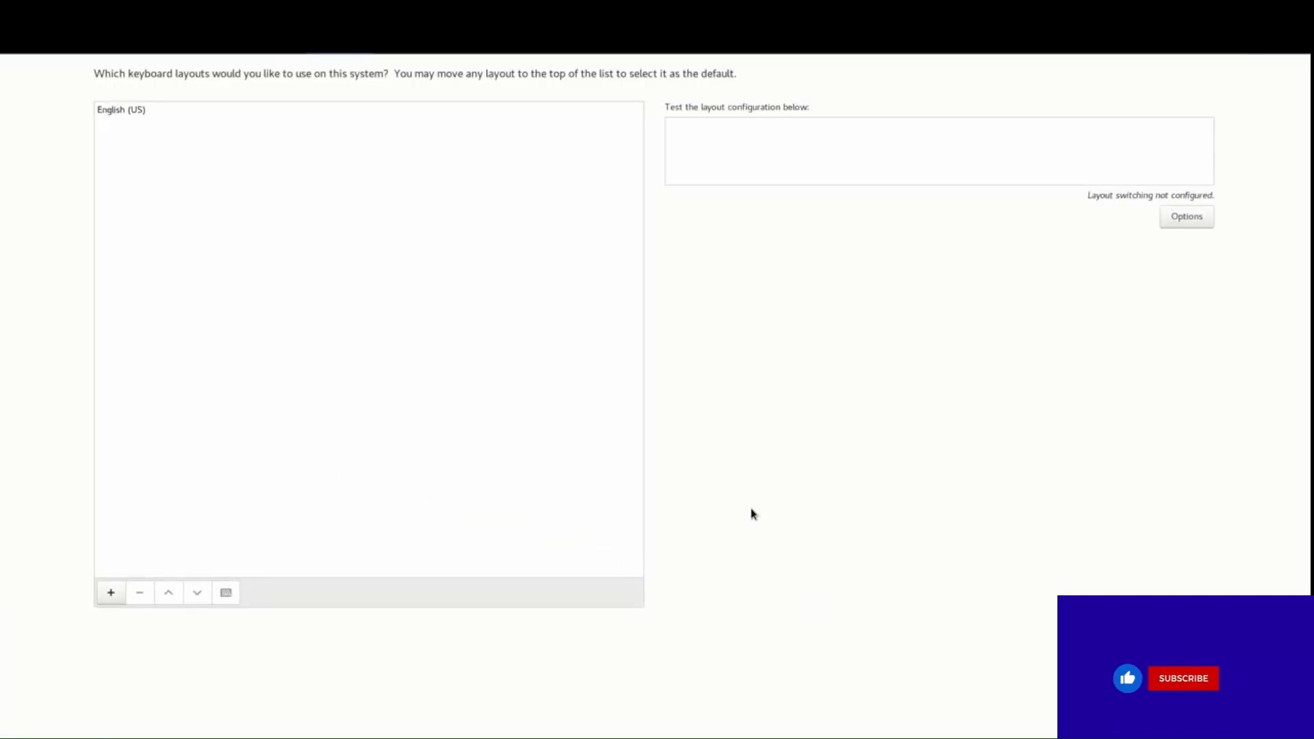
click(97, 60)
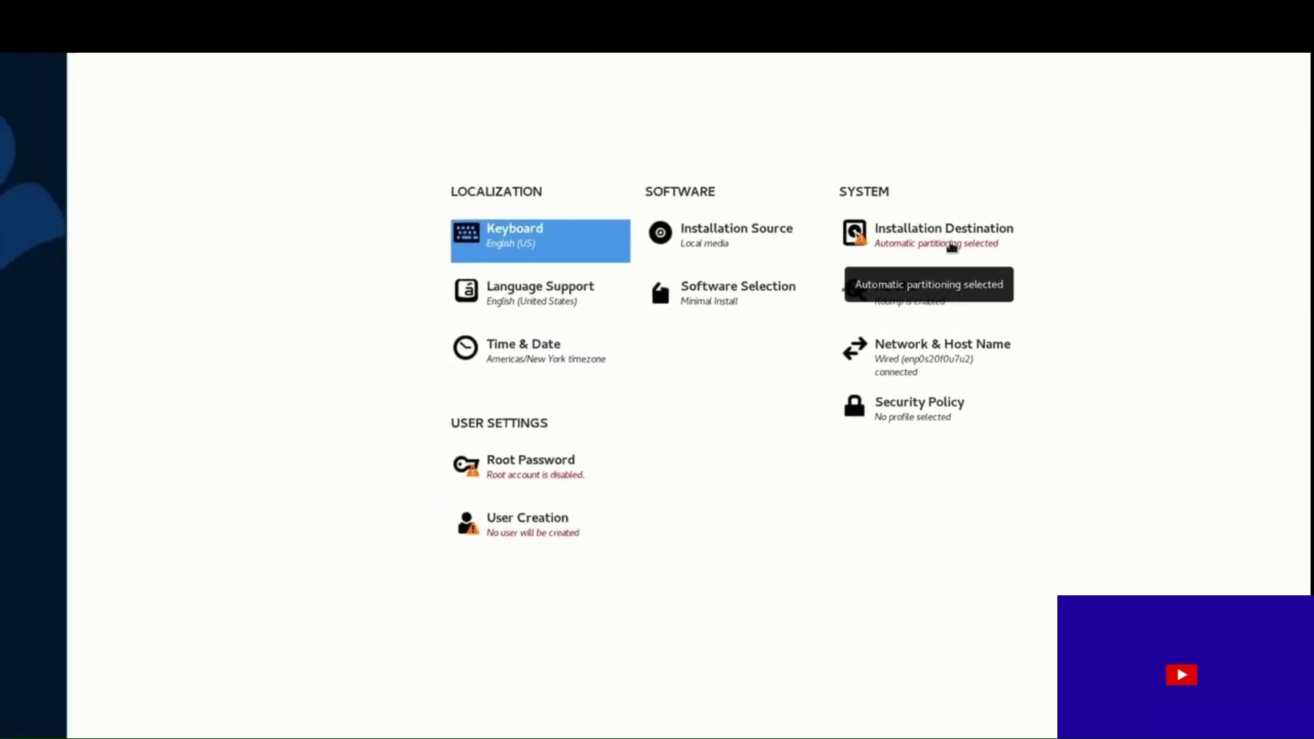
Keep the 931.51 GiB CT1000P2SSD8 disk (nvme0n1) as the installation destination and confirm
click(951, 246)
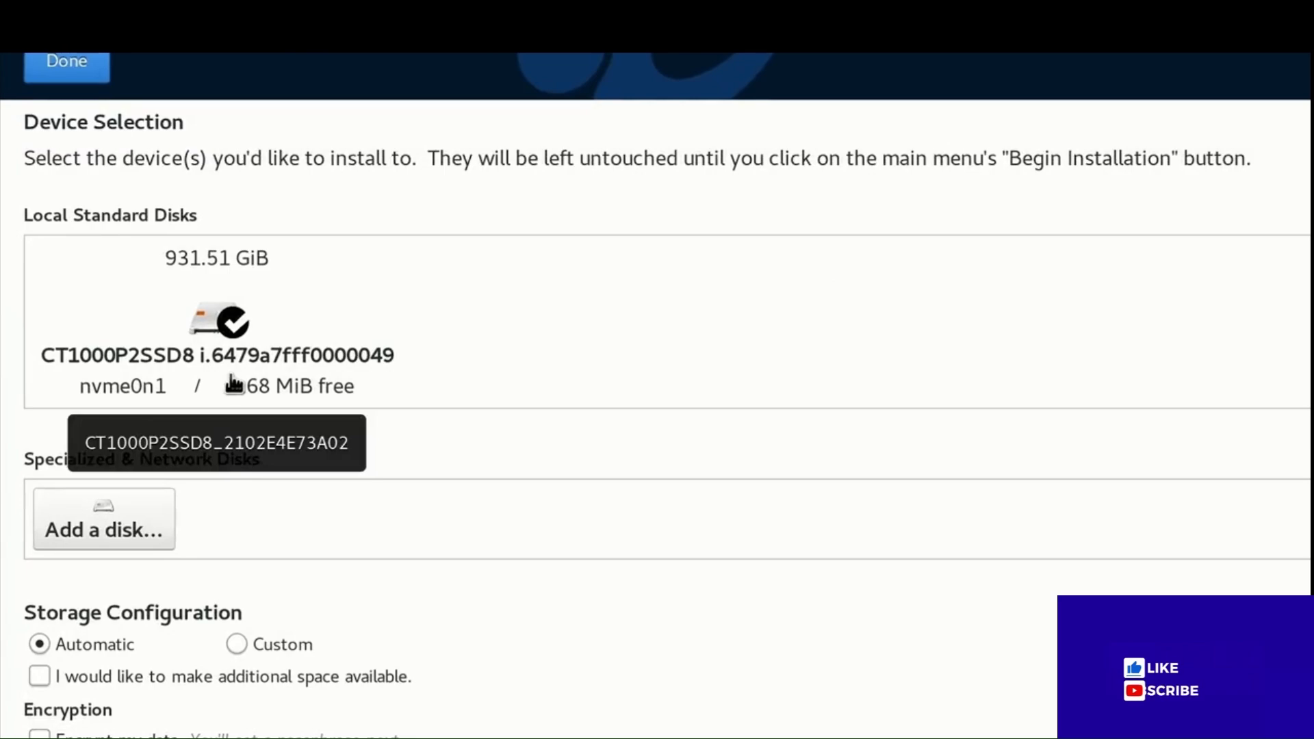
click(74, 65)
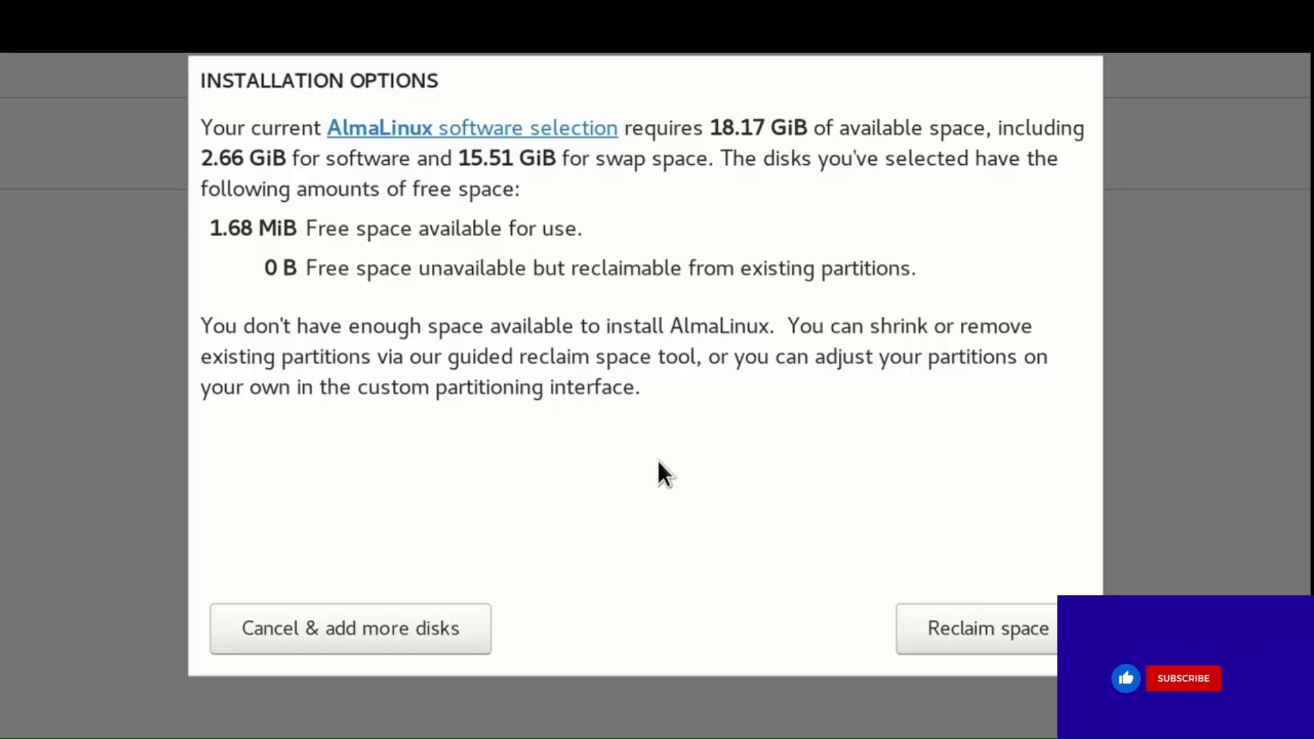
Delete all existing Rocky Linux partitions on the 931.5 GiB disk and reclaim the space
click(930, 639)
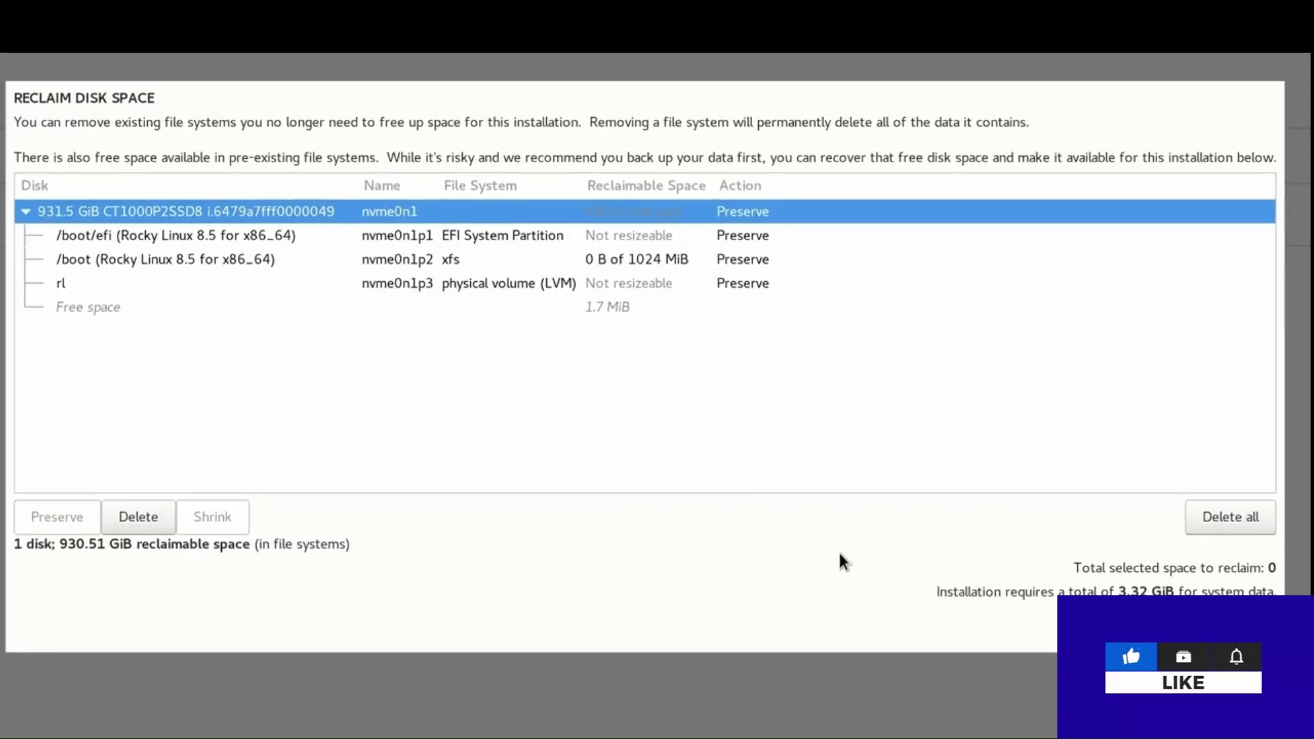
click(1217, 526)
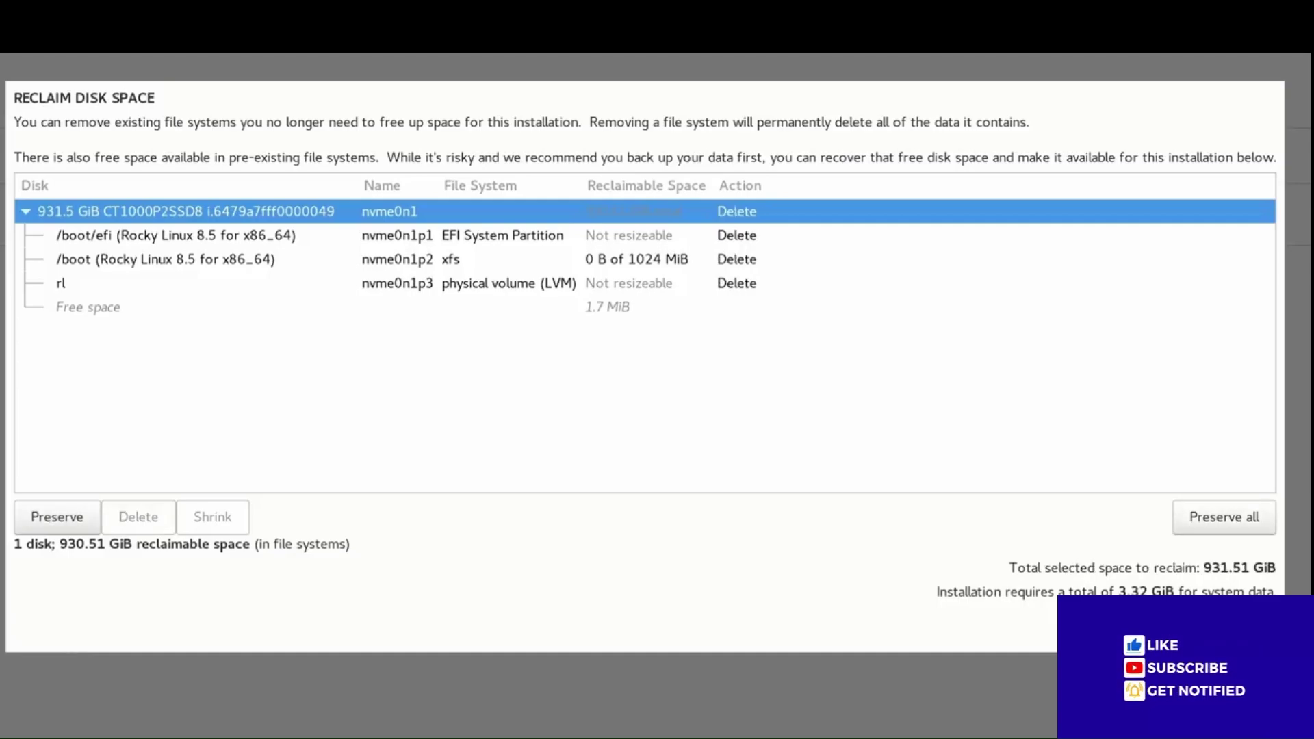
key(Return)
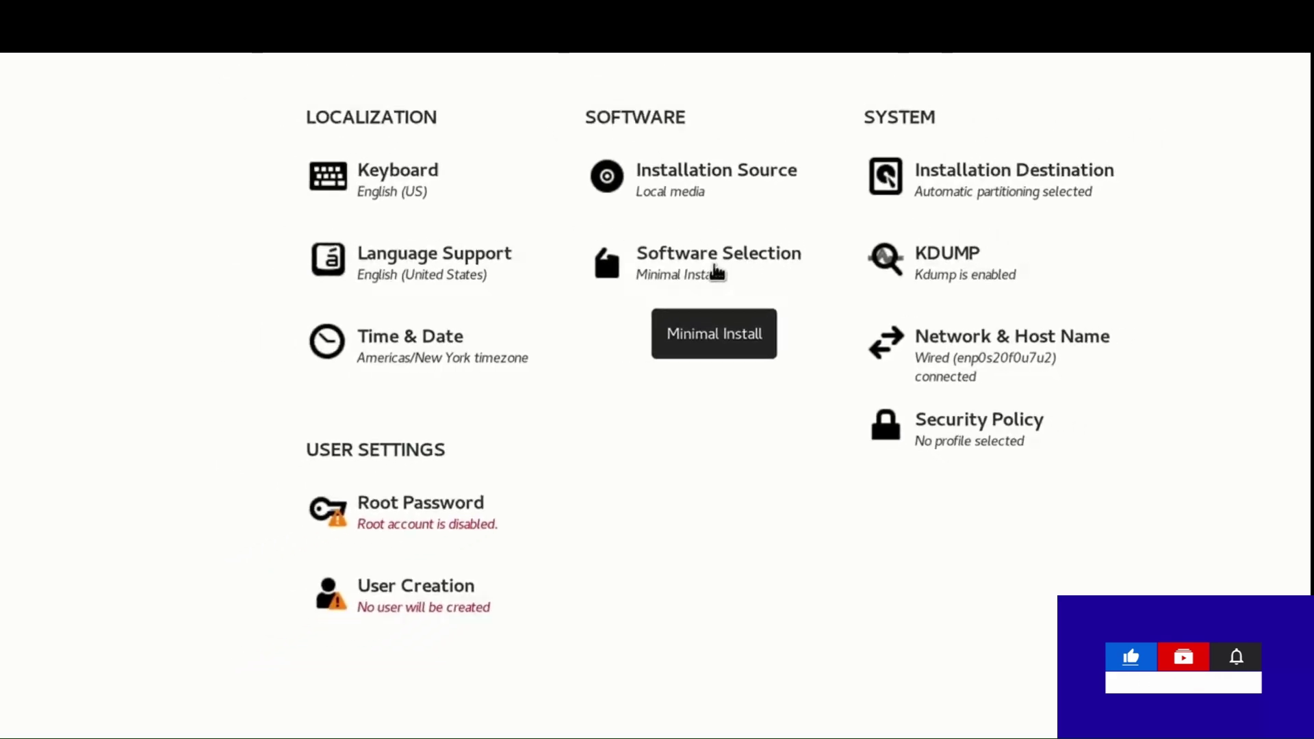
Leave Software Selection at Minimal Install and go to the Root Password settings
click(753, 304)
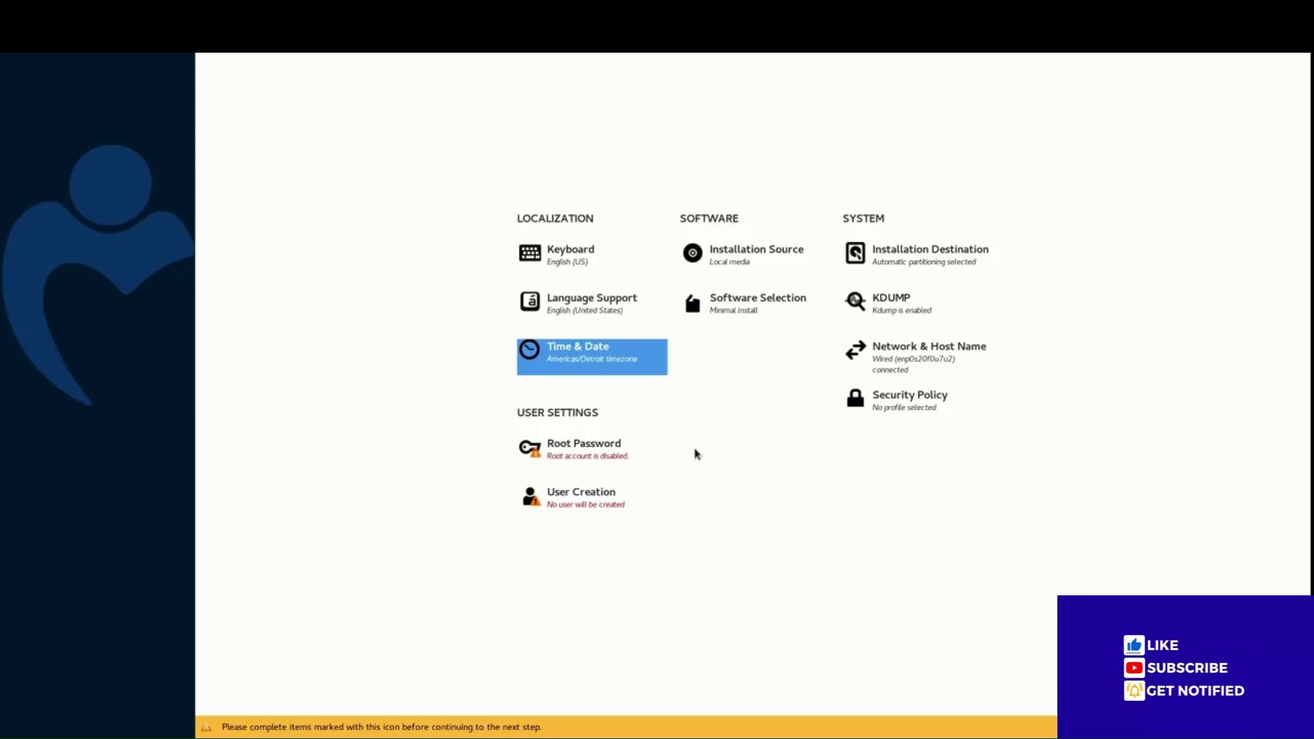
click(605, 449)
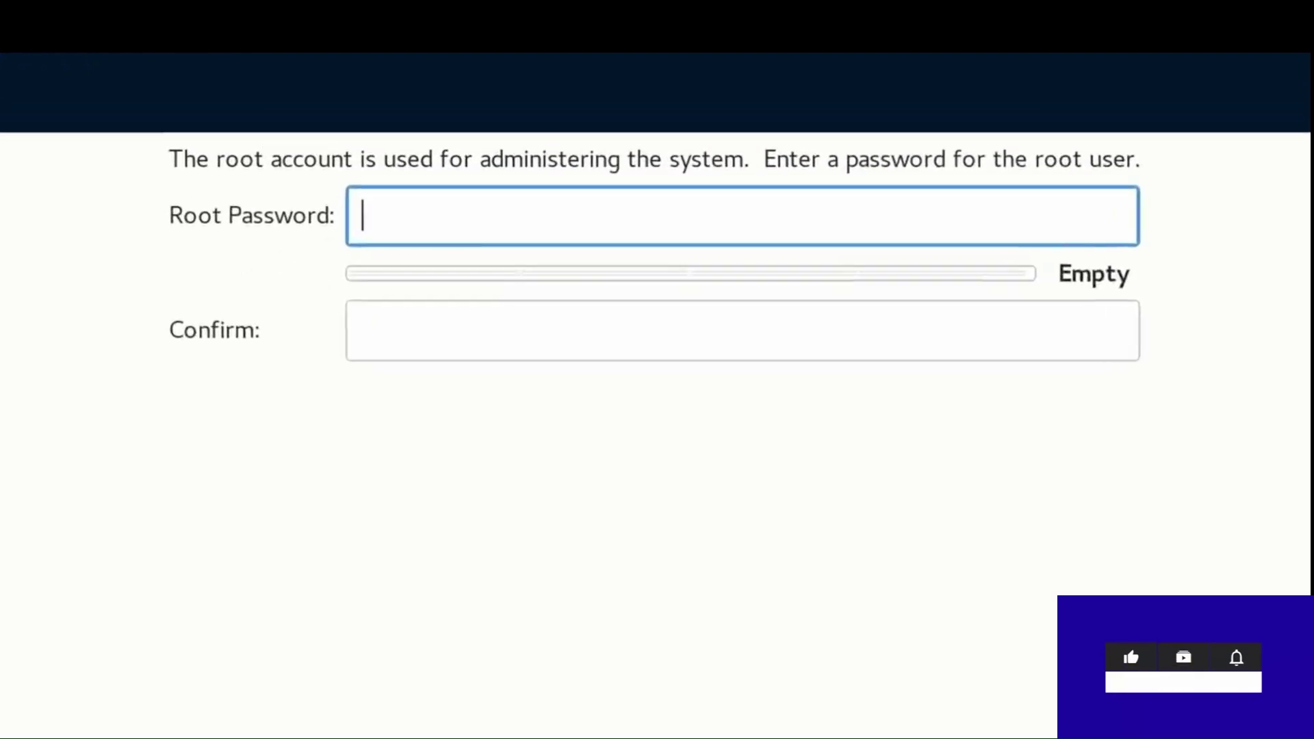
Enter a strong root password, confirm it in the second field, and finish
text(•••••••)
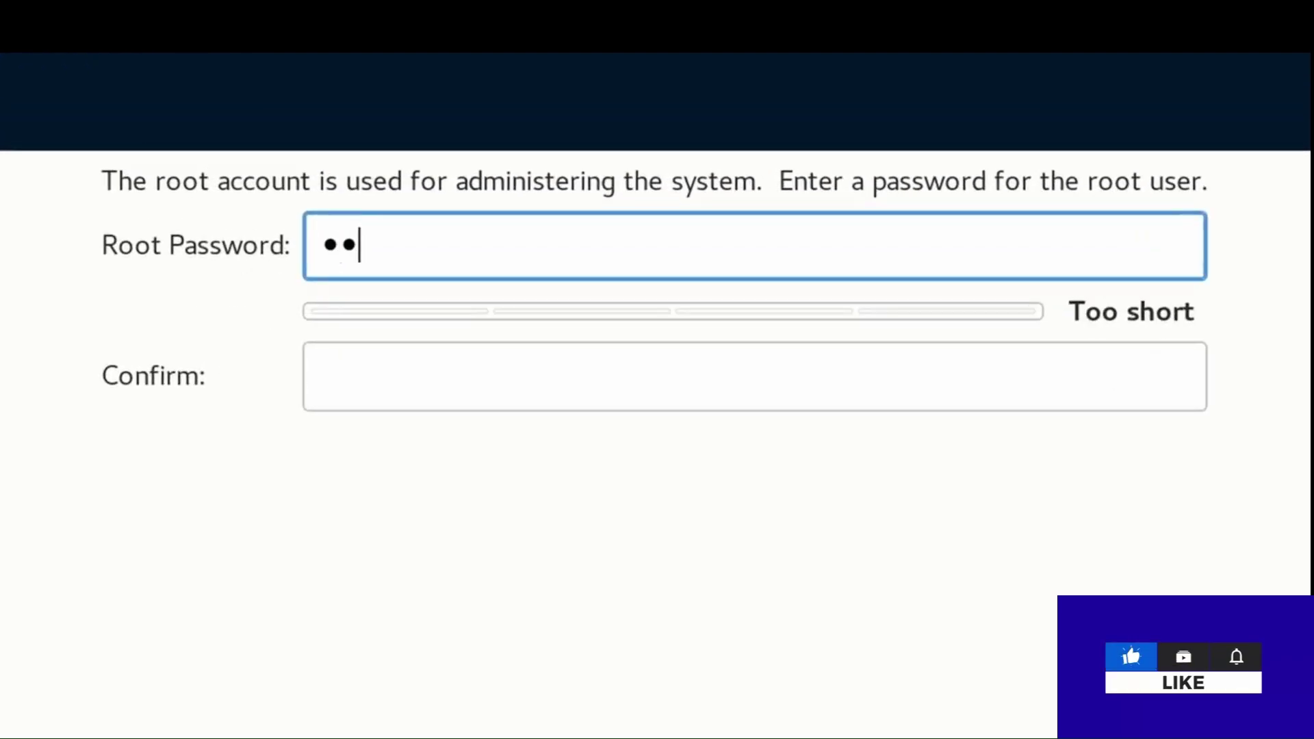
text(••)
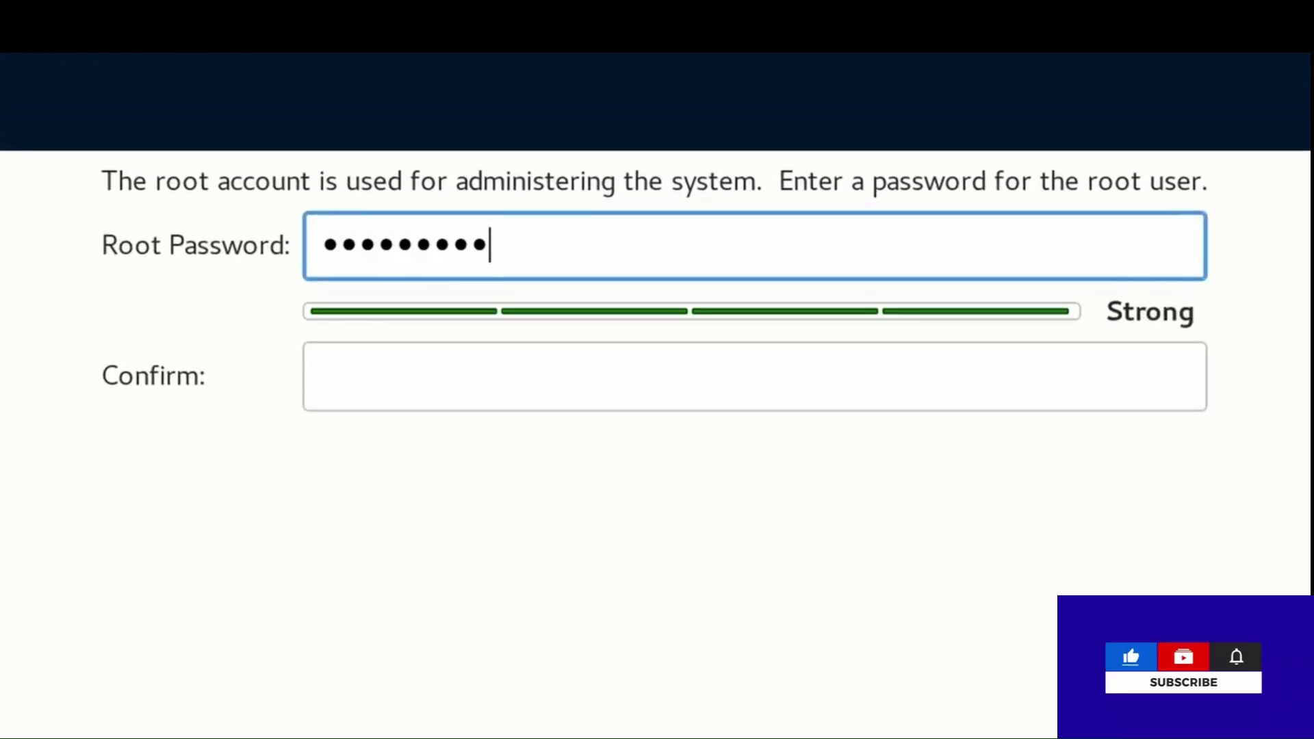
key(Tab)
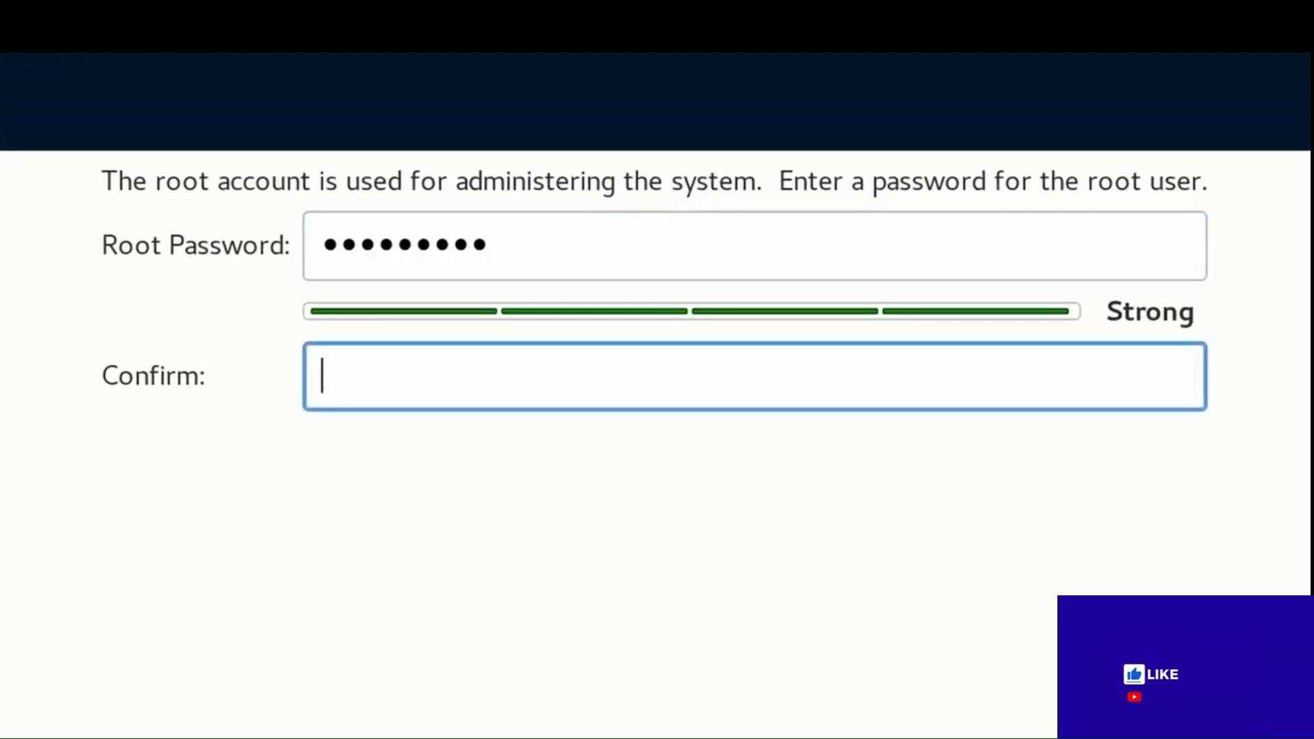
text(••••••)
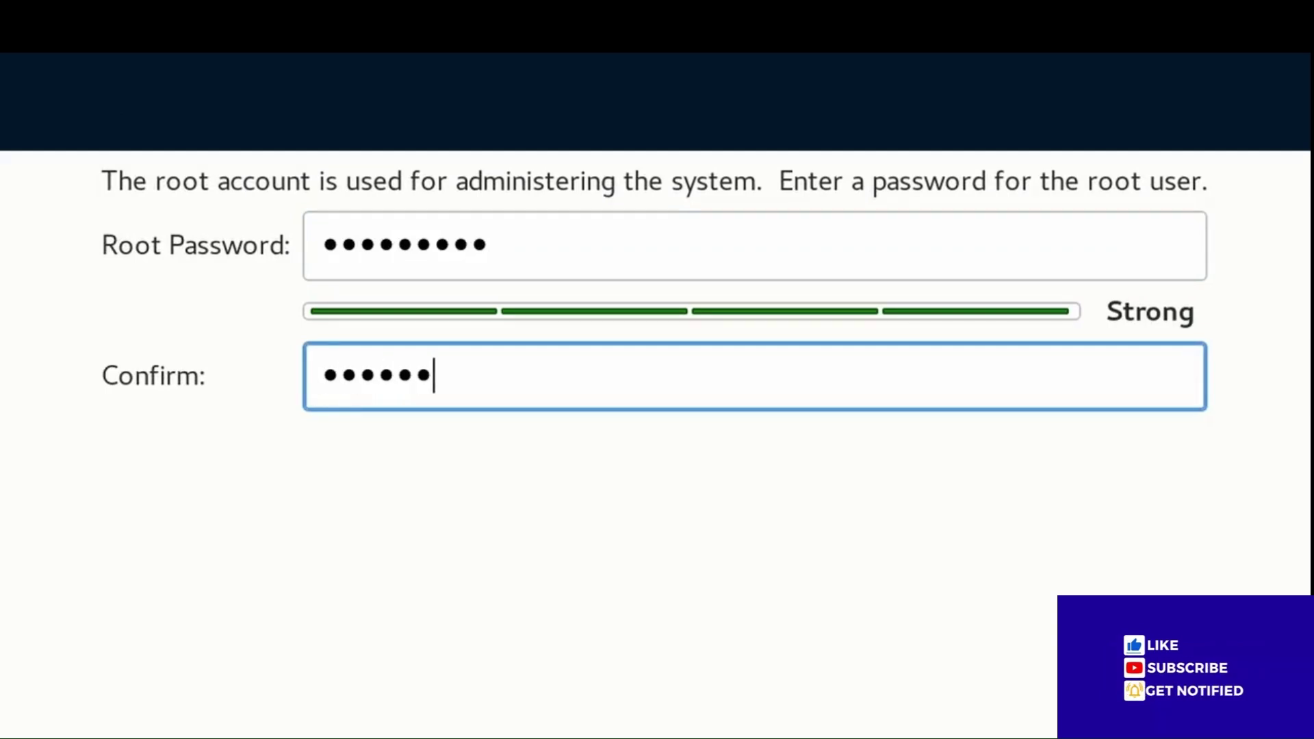
text(•••)
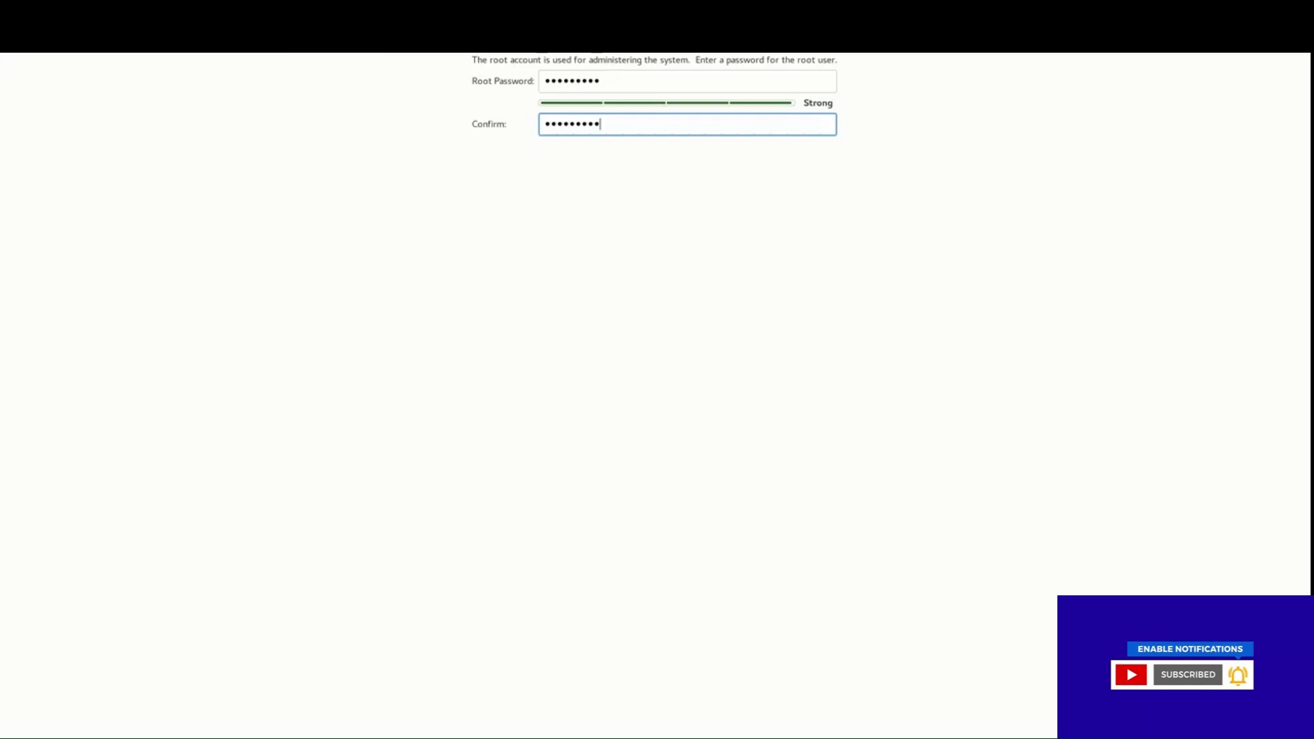
key(Return)
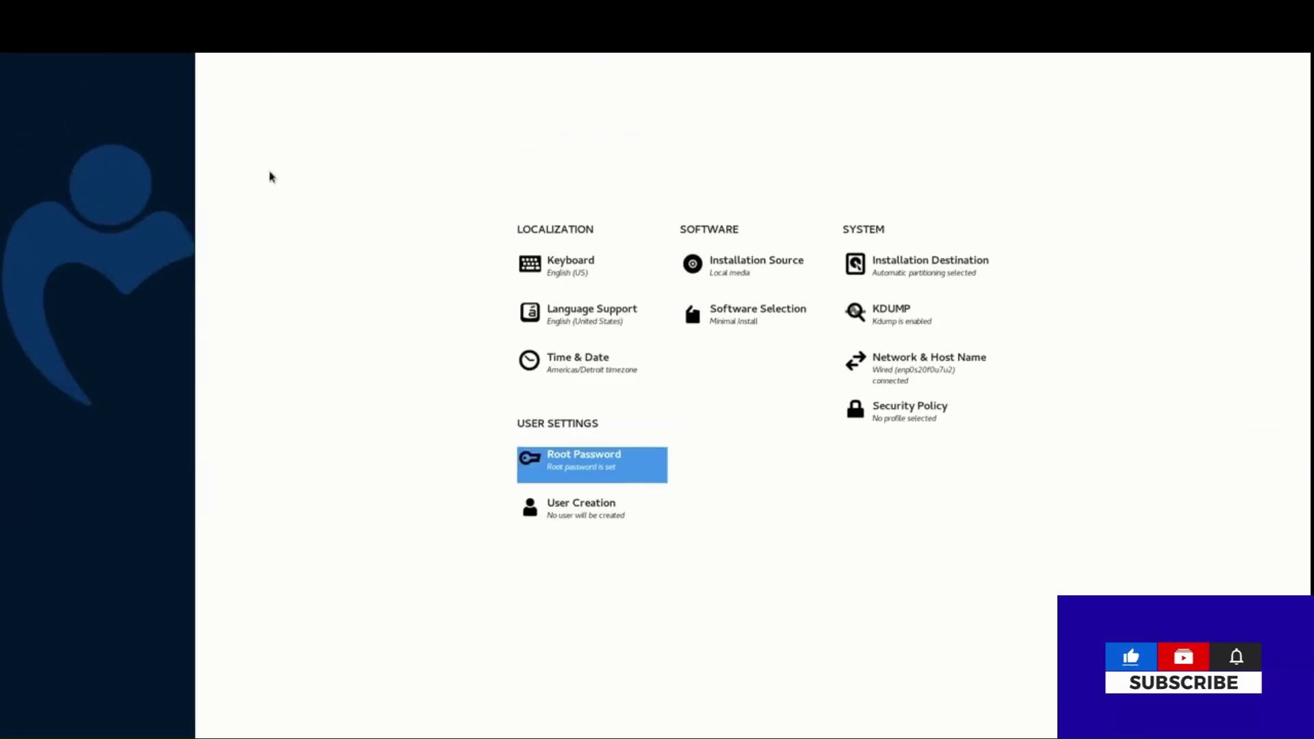
Create an administrator user with the user's full name and a confirmed strong password
click(594, 510)
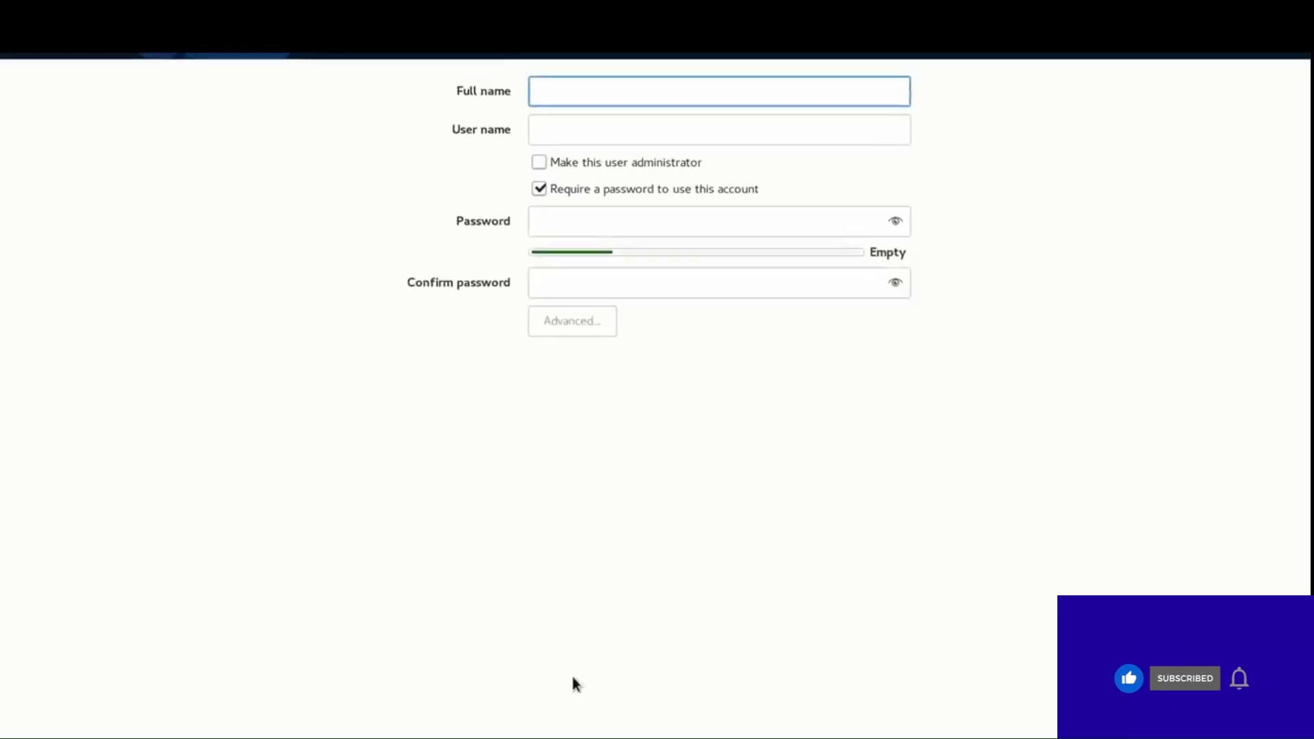
text(jay)
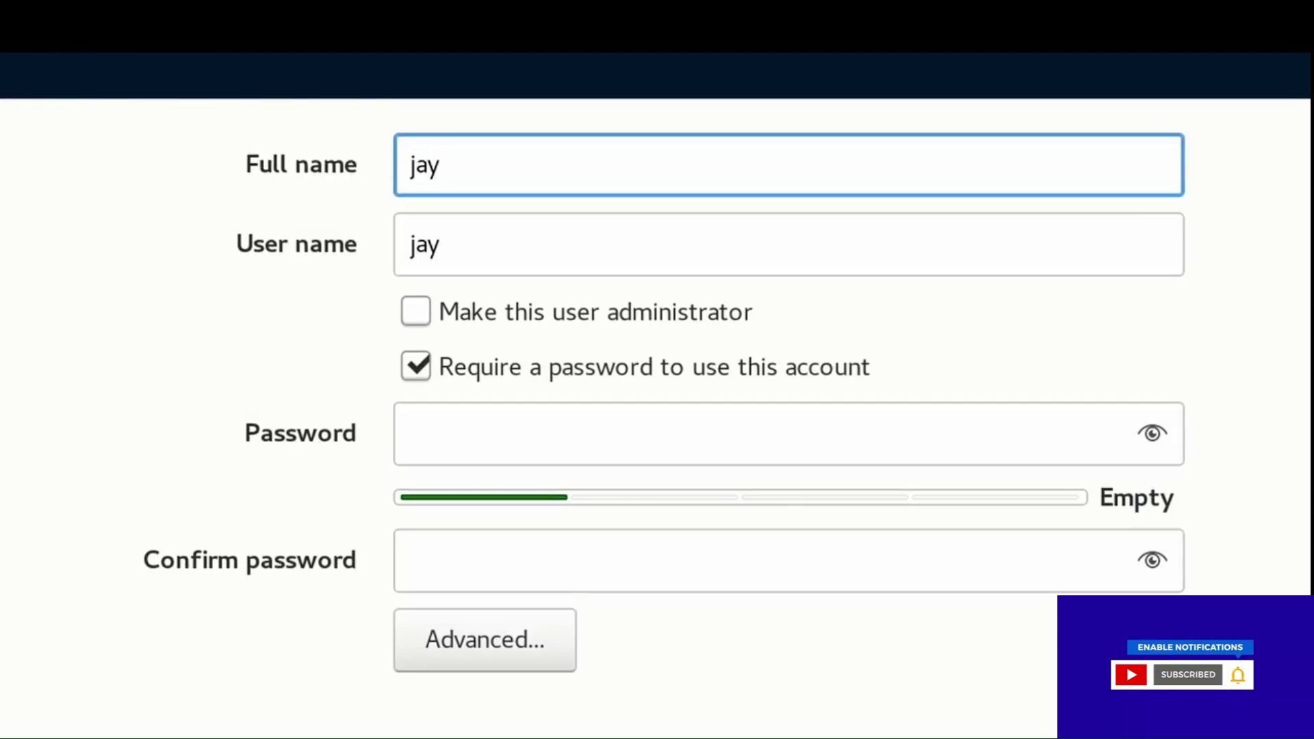
click(414, 316)
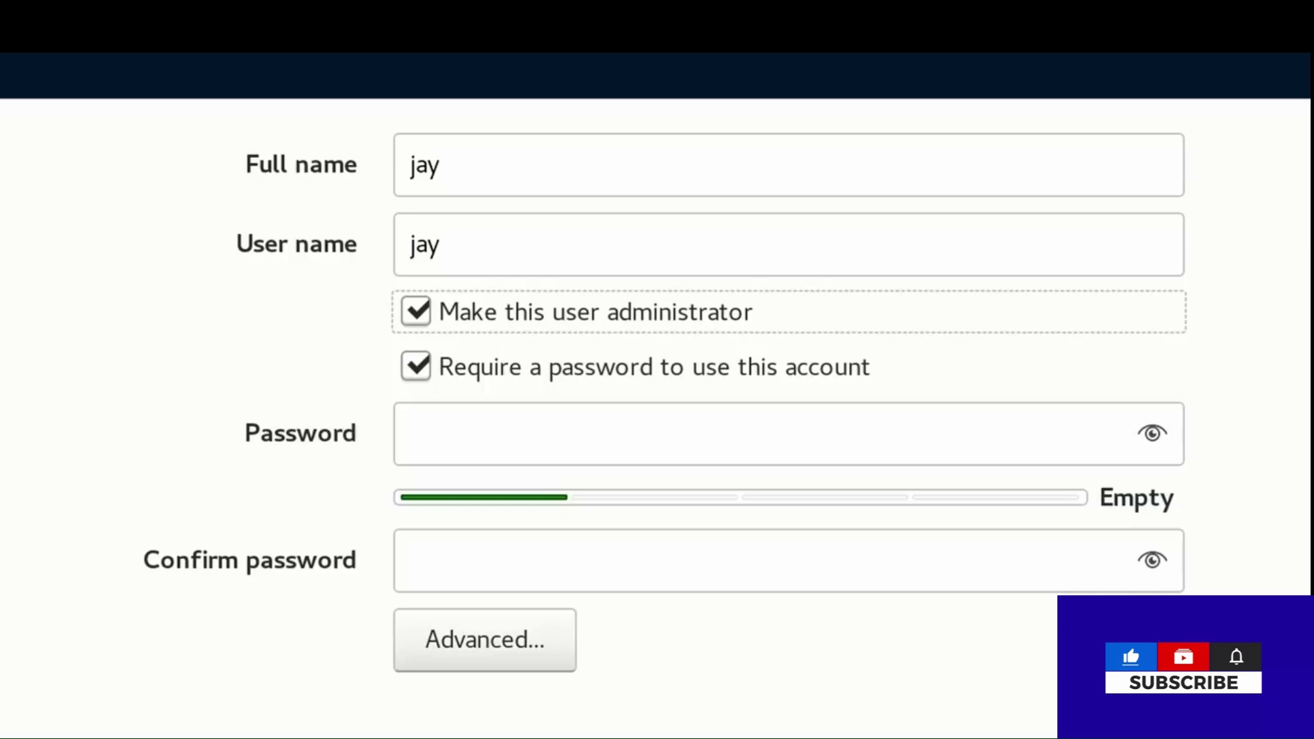
click(798, 433)
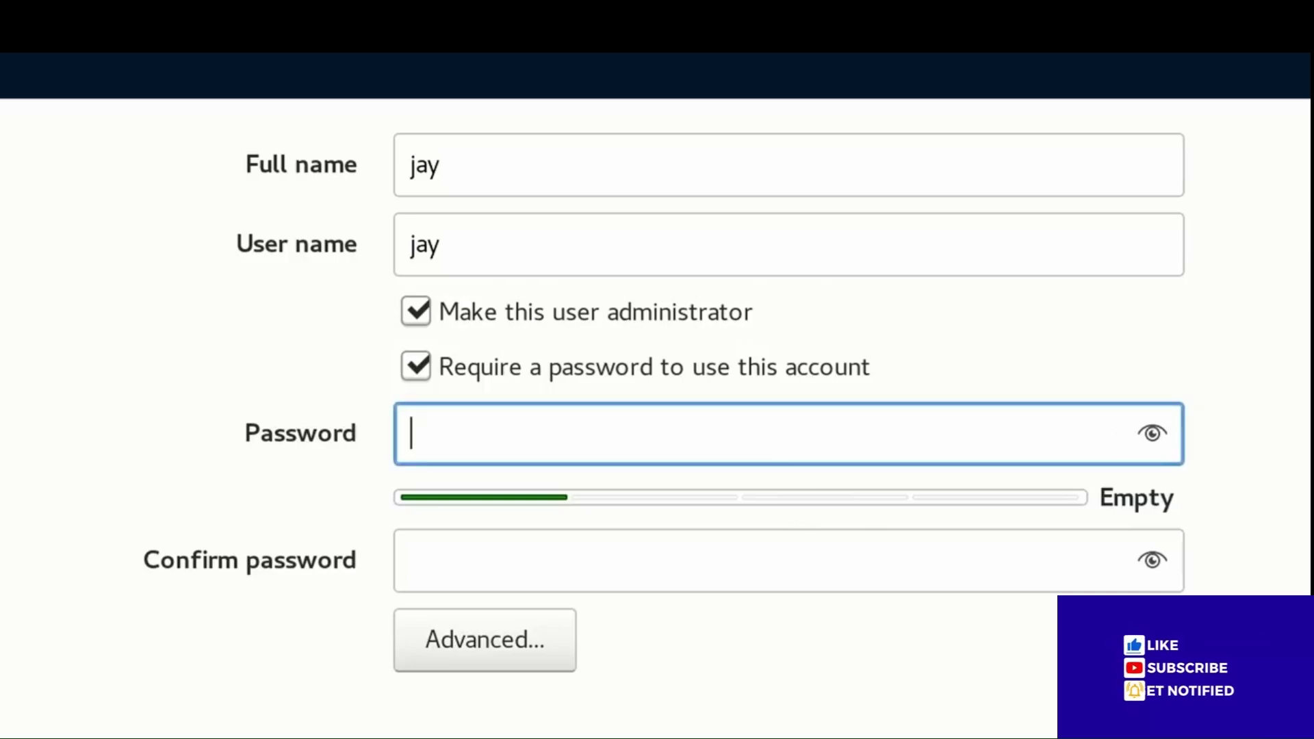
text(••••••••••)
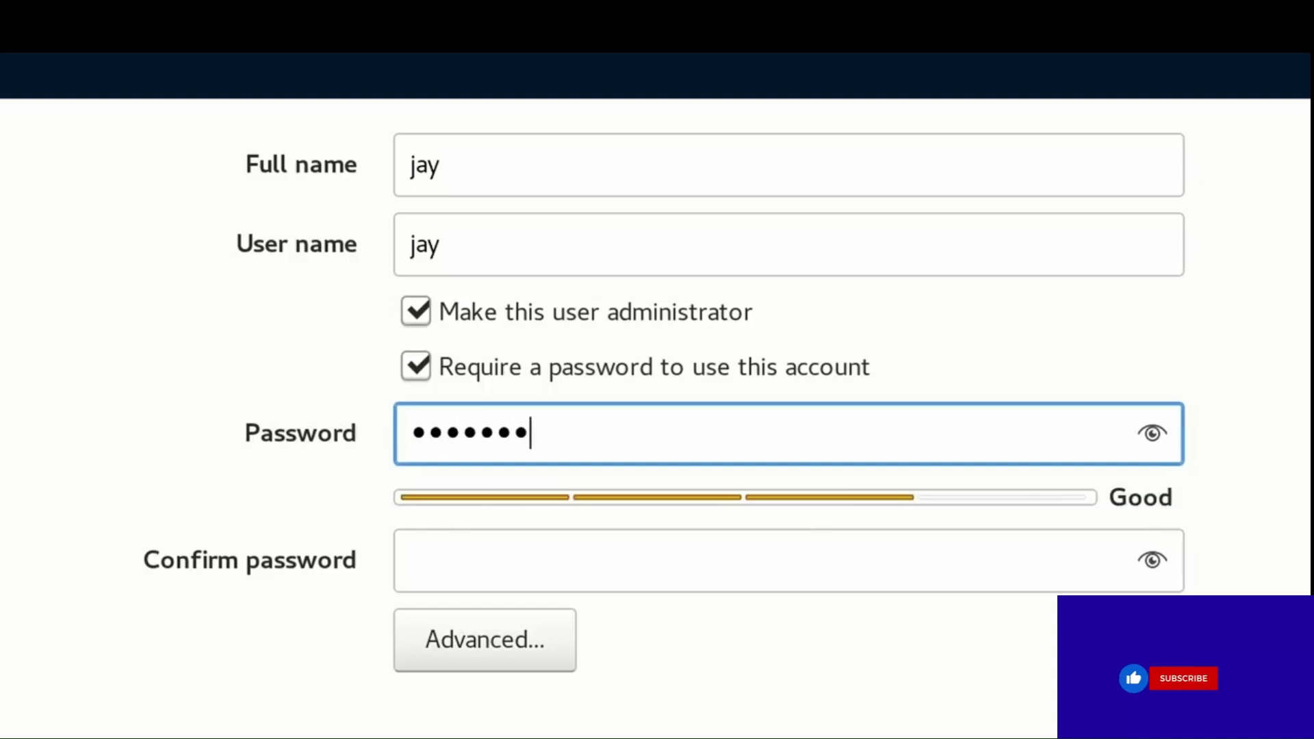
click(411, 560)
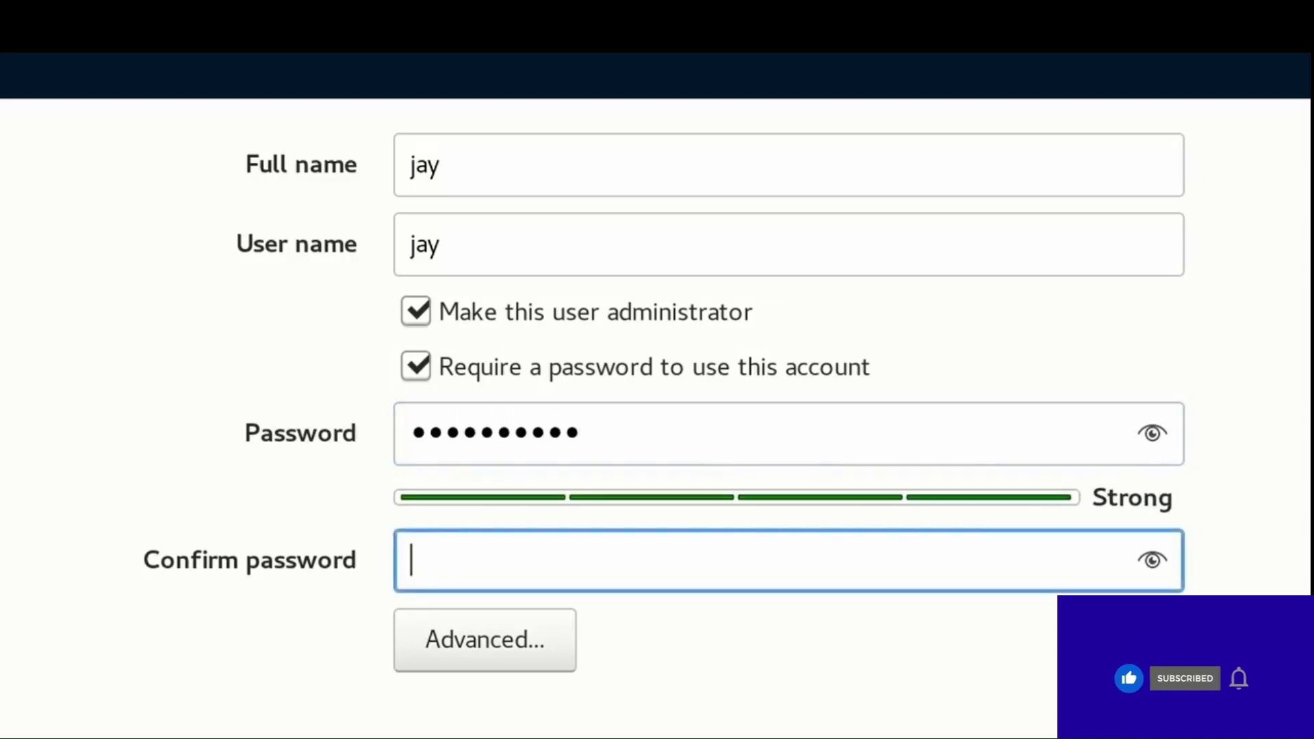
text(••••••••)
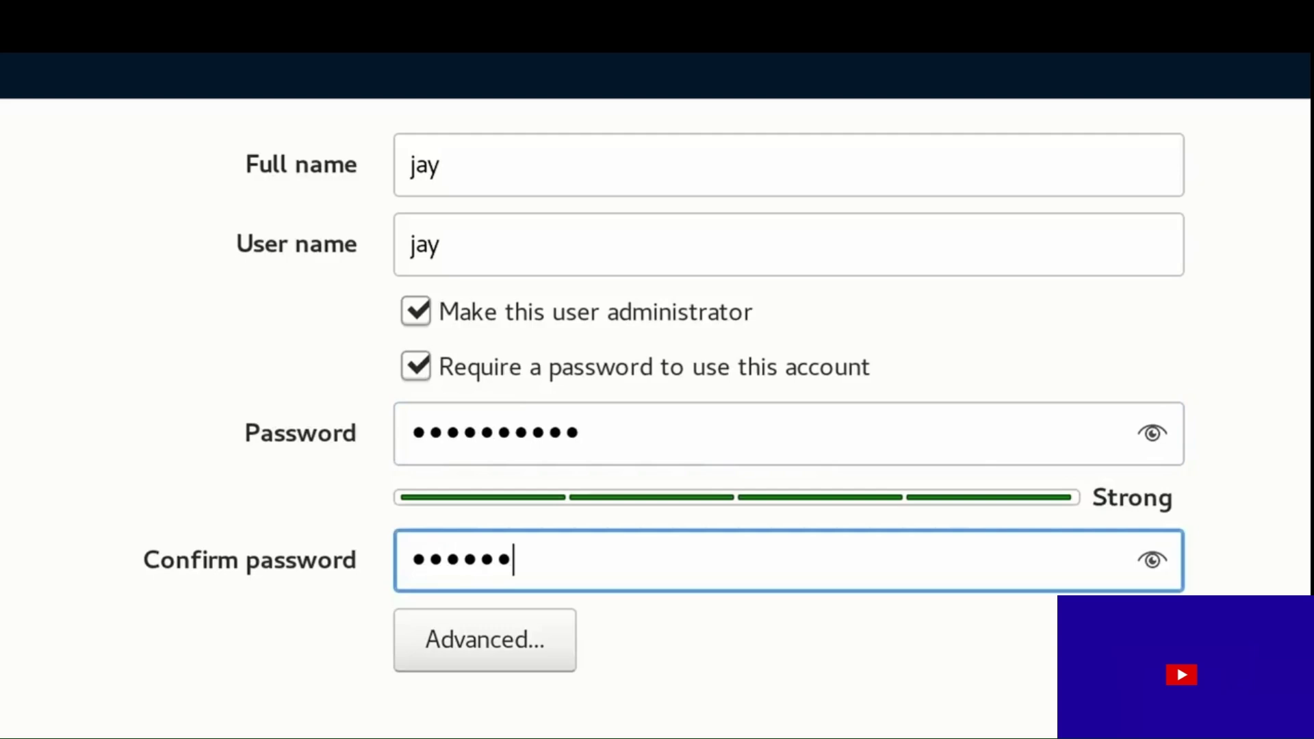
text(••)
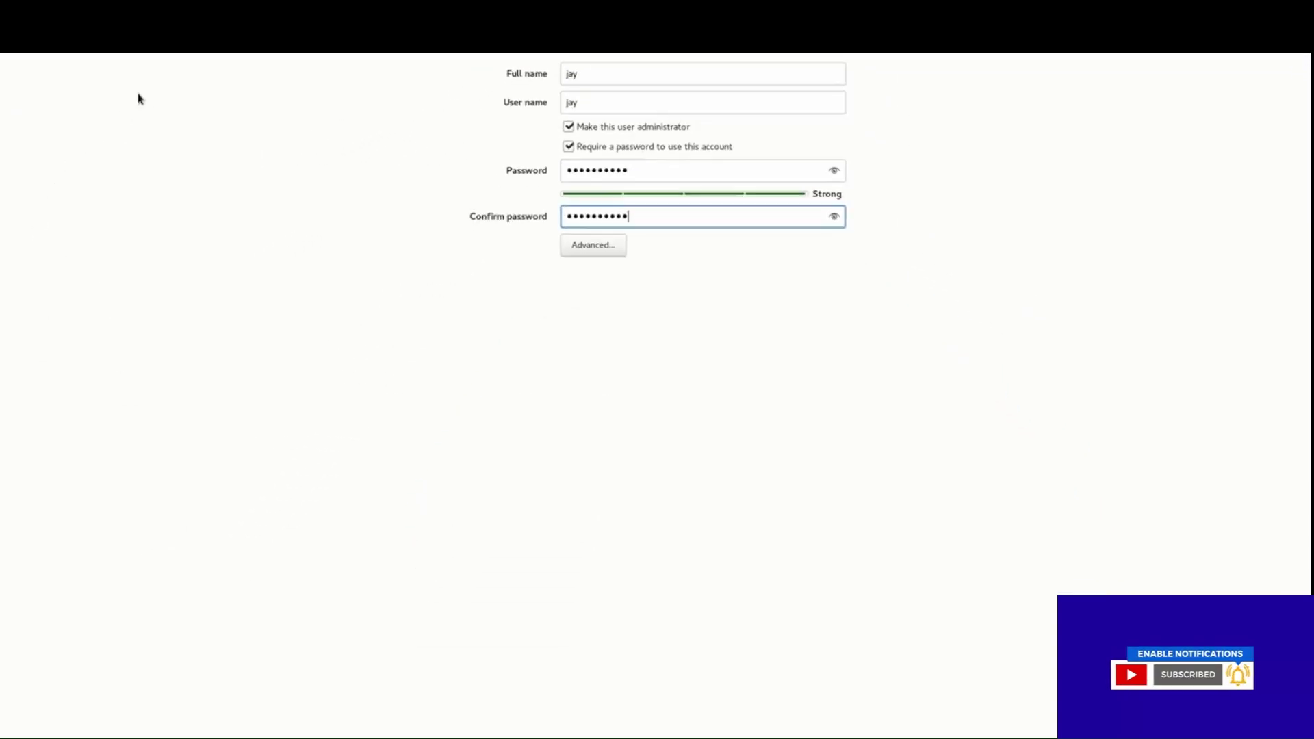
click(81, 59)
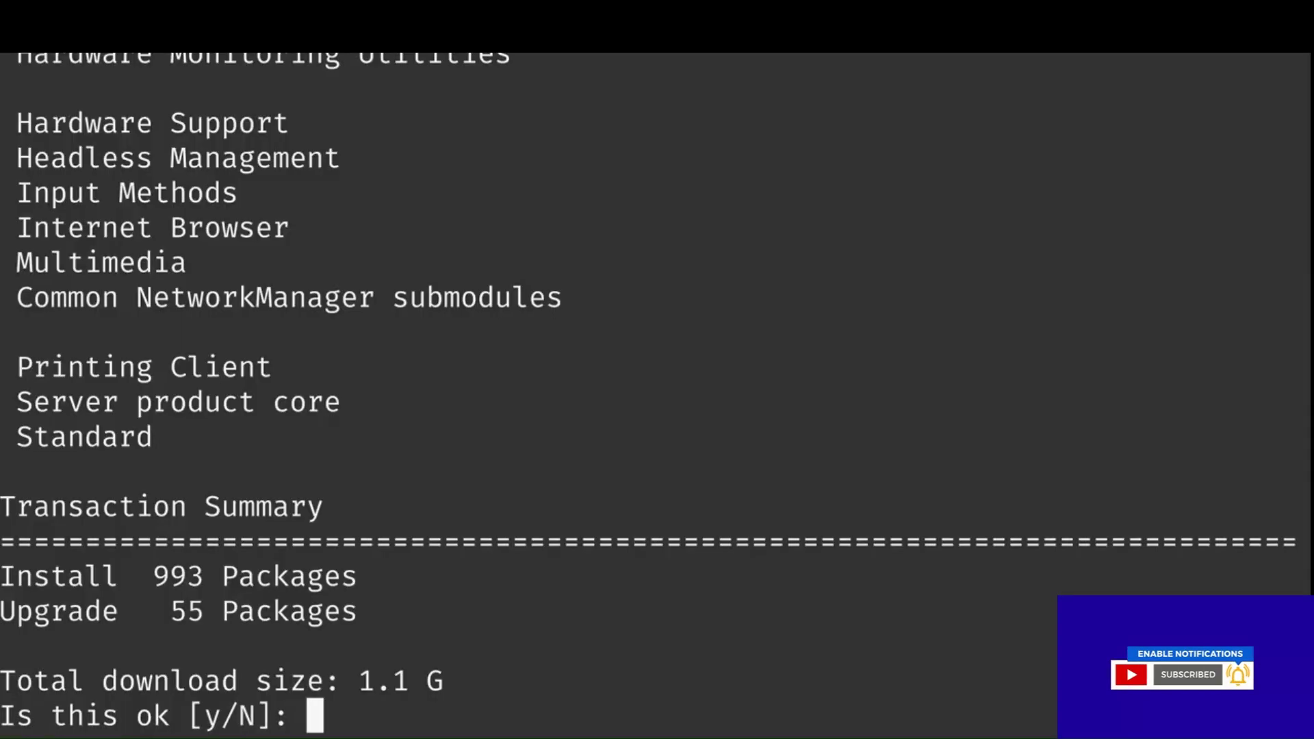
Answer y to approve the 993-package install and 55-package upgrade, then import the AlmaLinux GPG key
text(y)
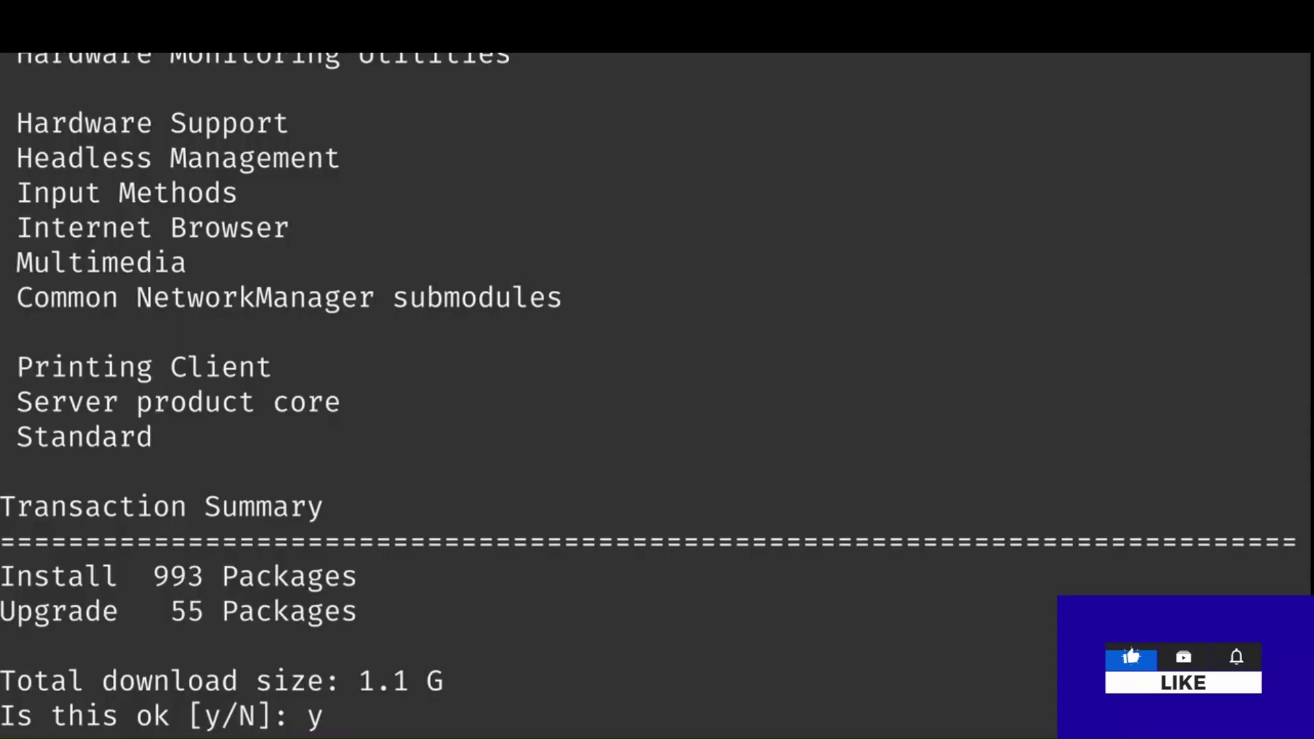
key(Return)
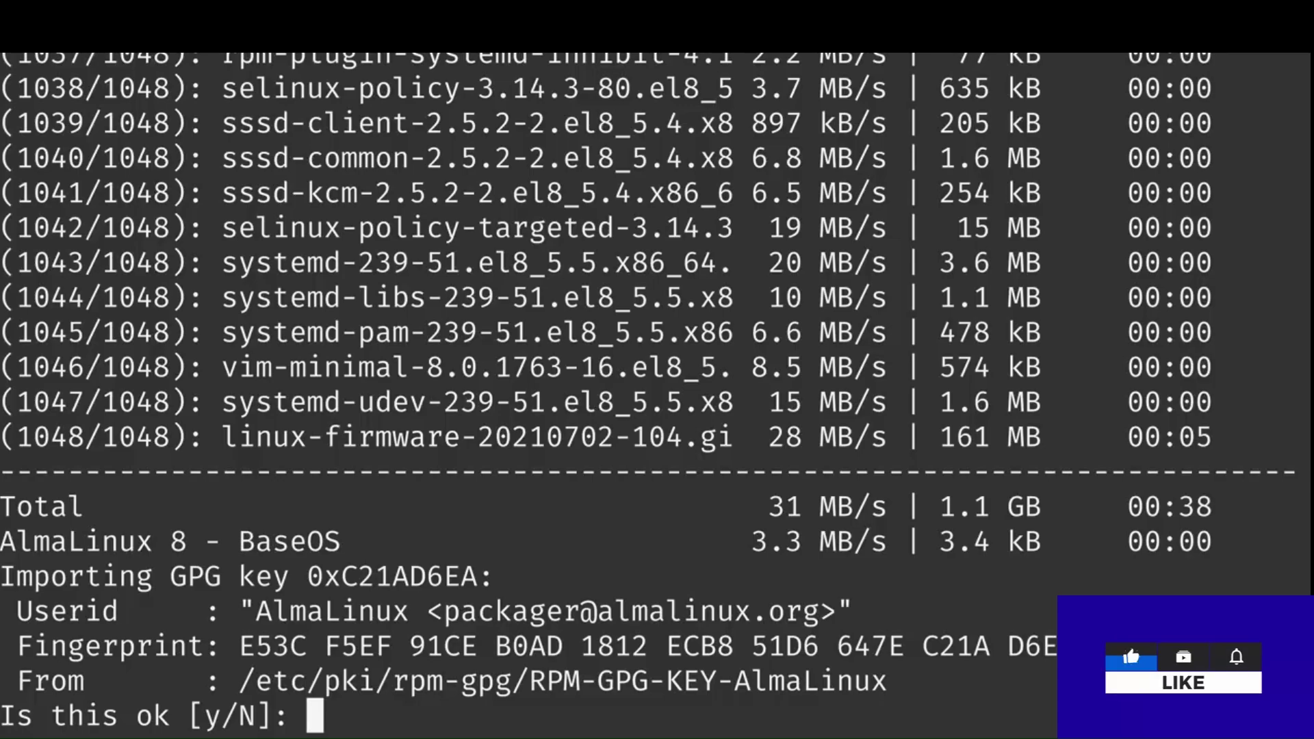
text(y)
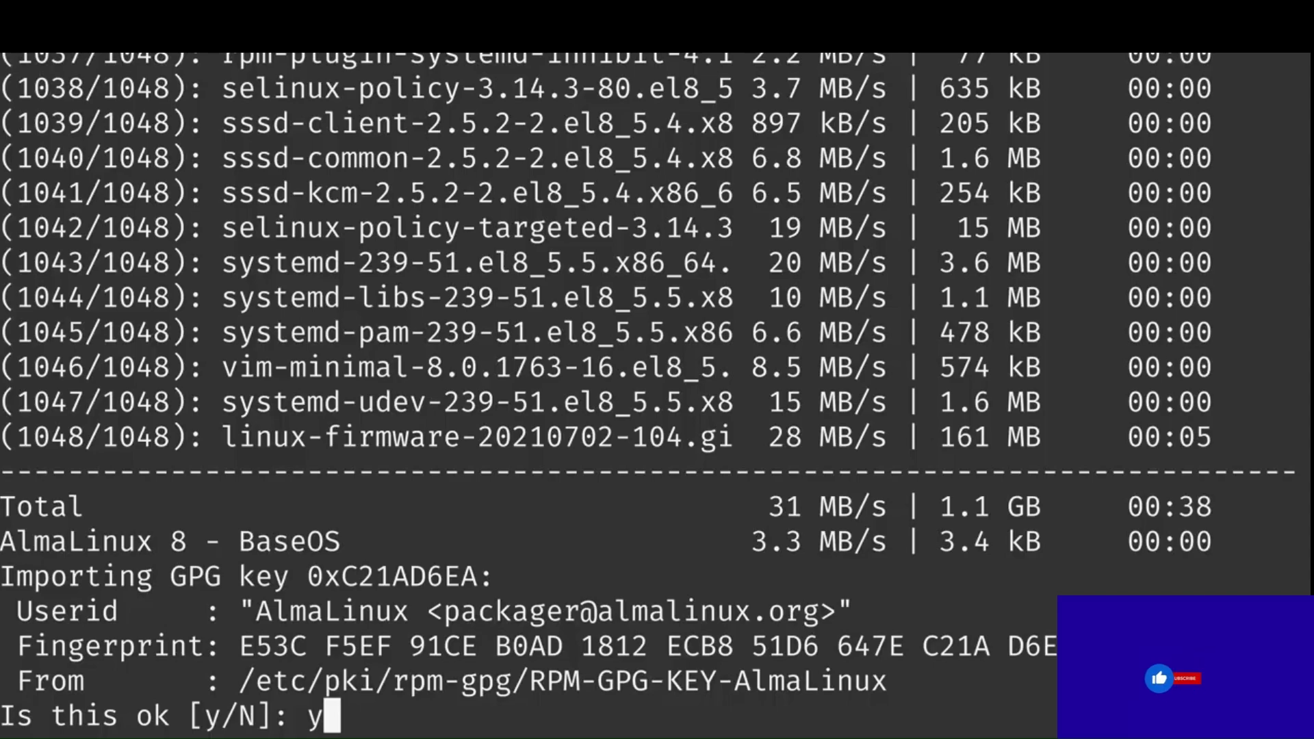
key(Return)
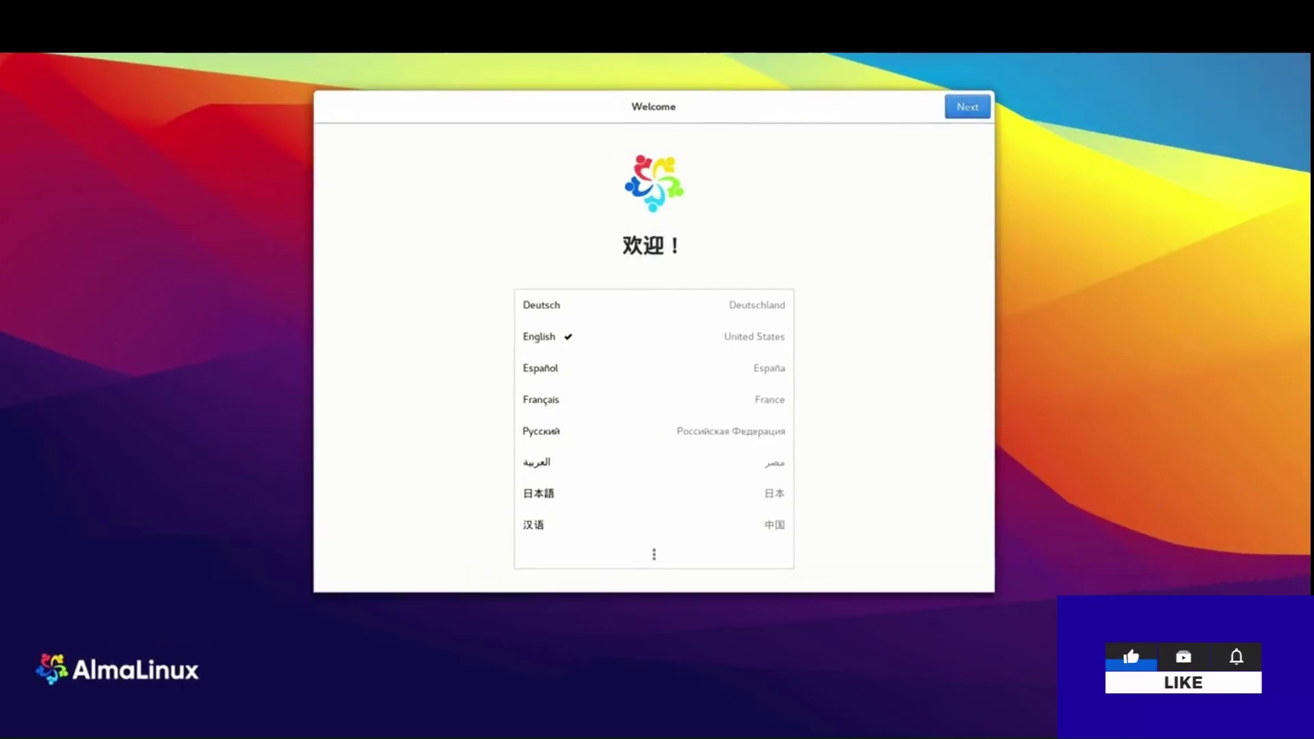
Keep English and the English (US) keyboard, skip Wi-Fi, and accept the privacy settings
key(Return)
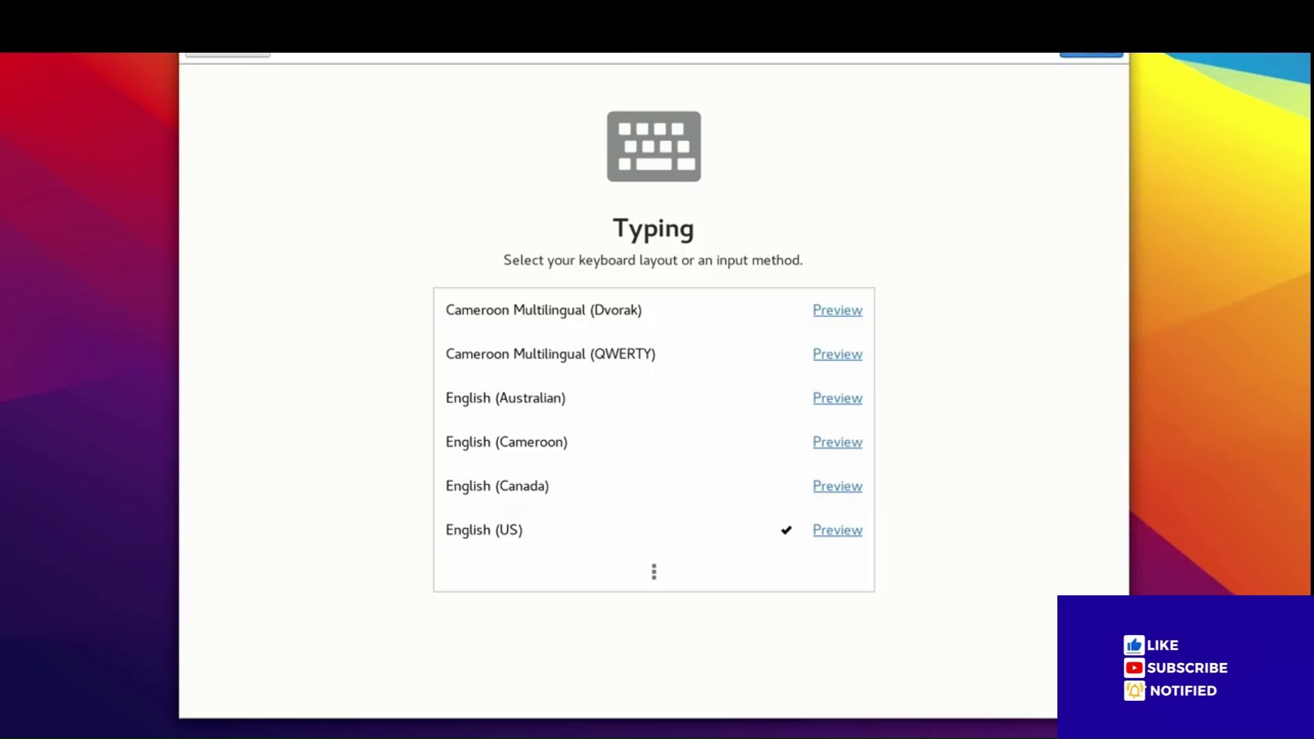
key(Return)
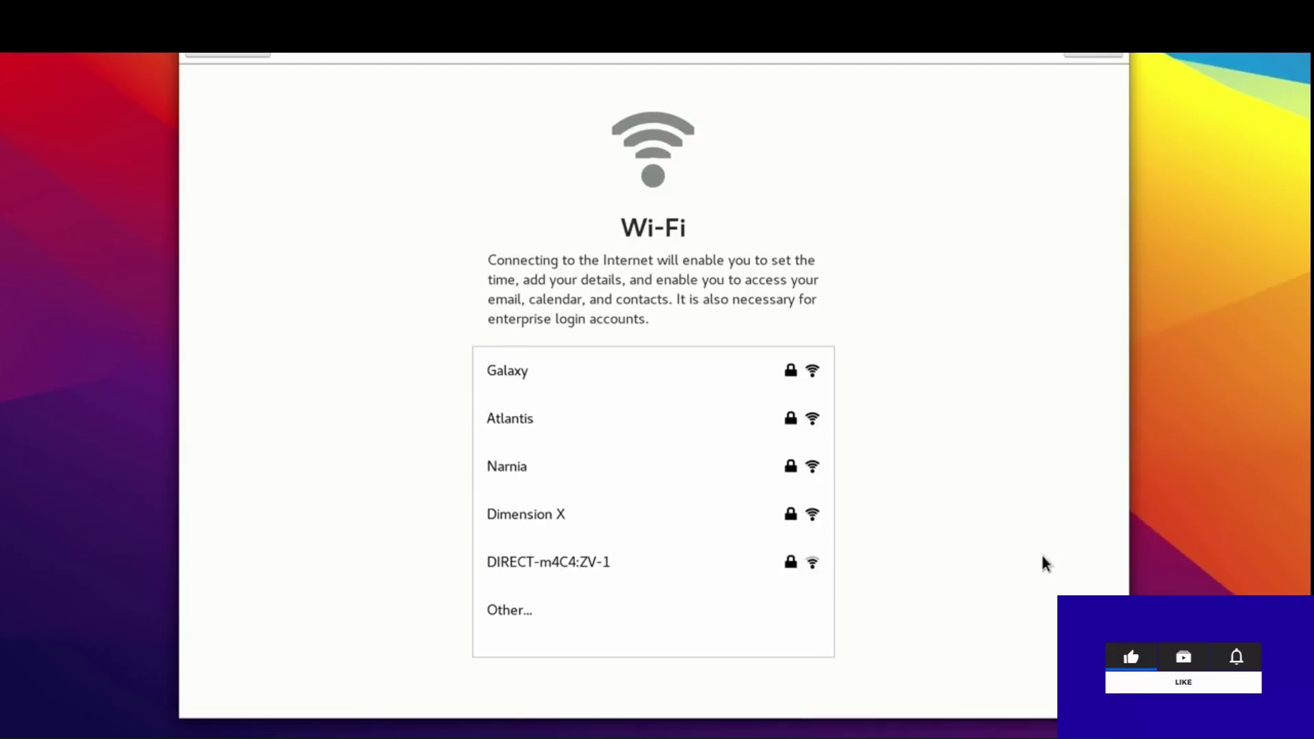
click(1085, 54)
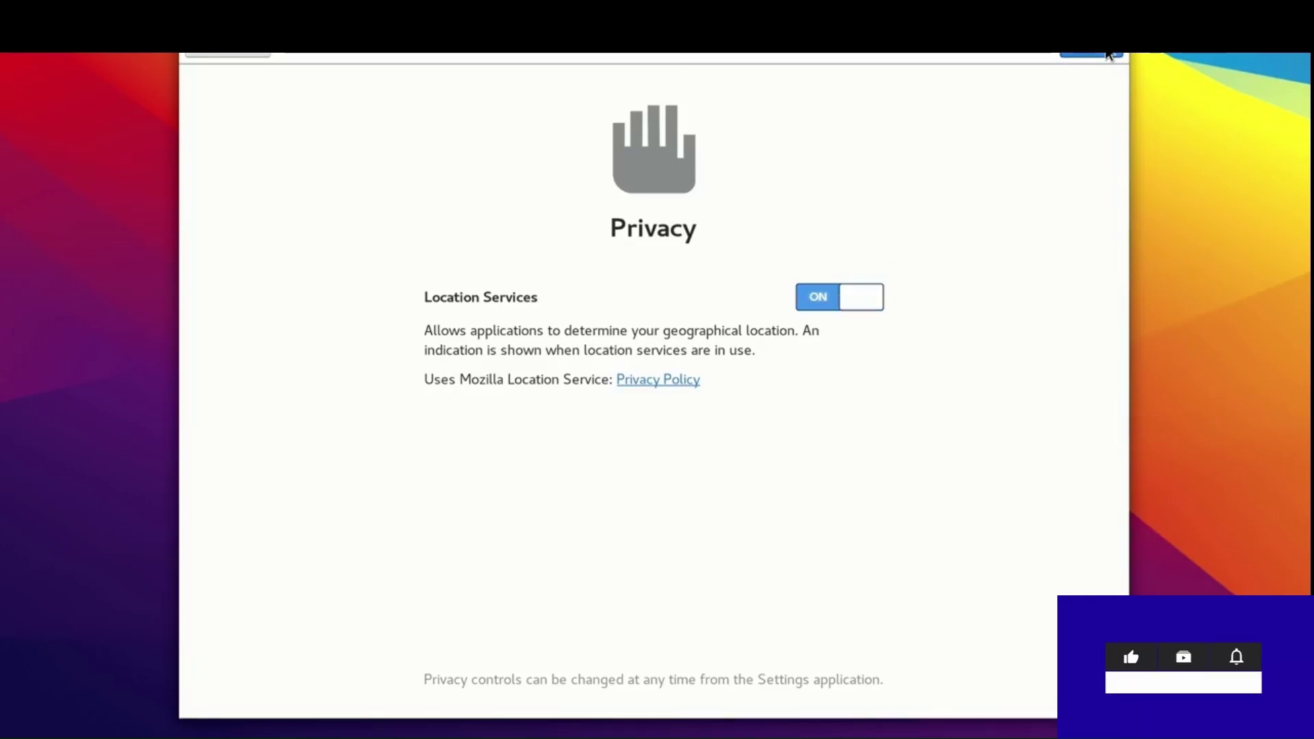
click(1106, 52)
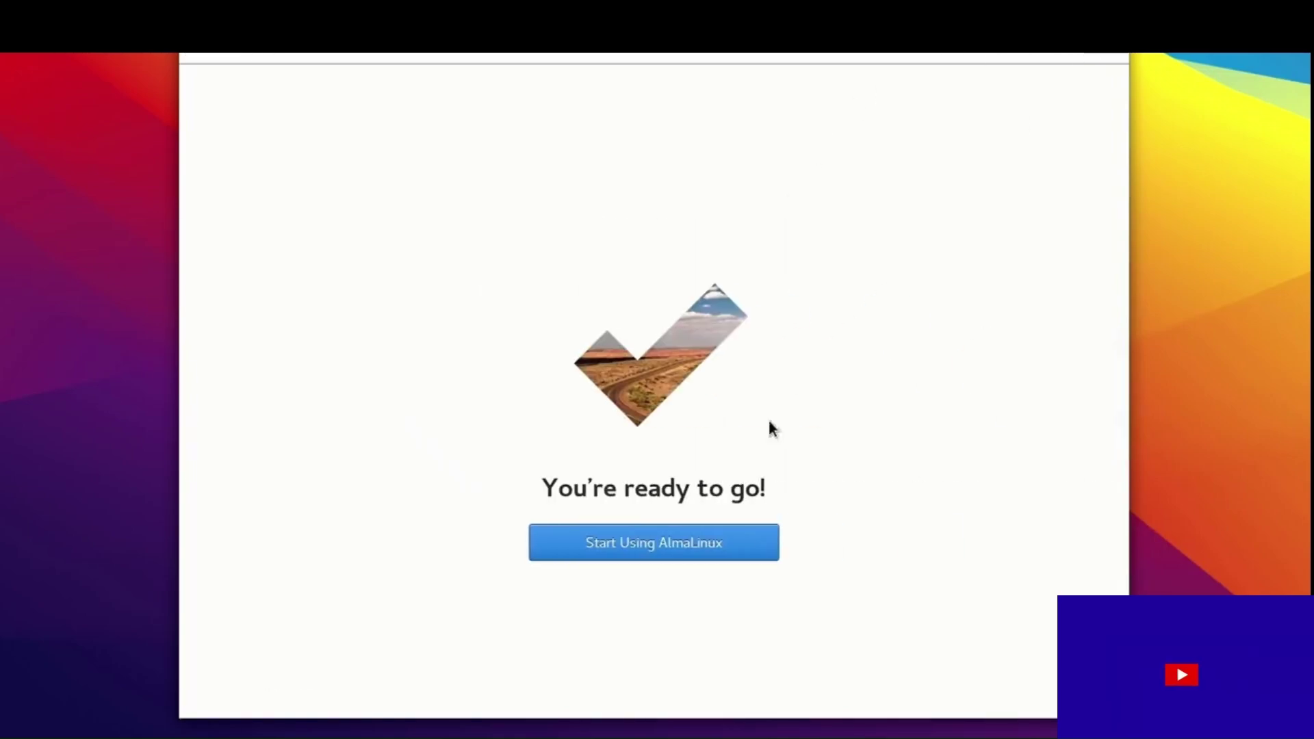
Finish setup with Start Using AlmaLinux
click(680, 536)
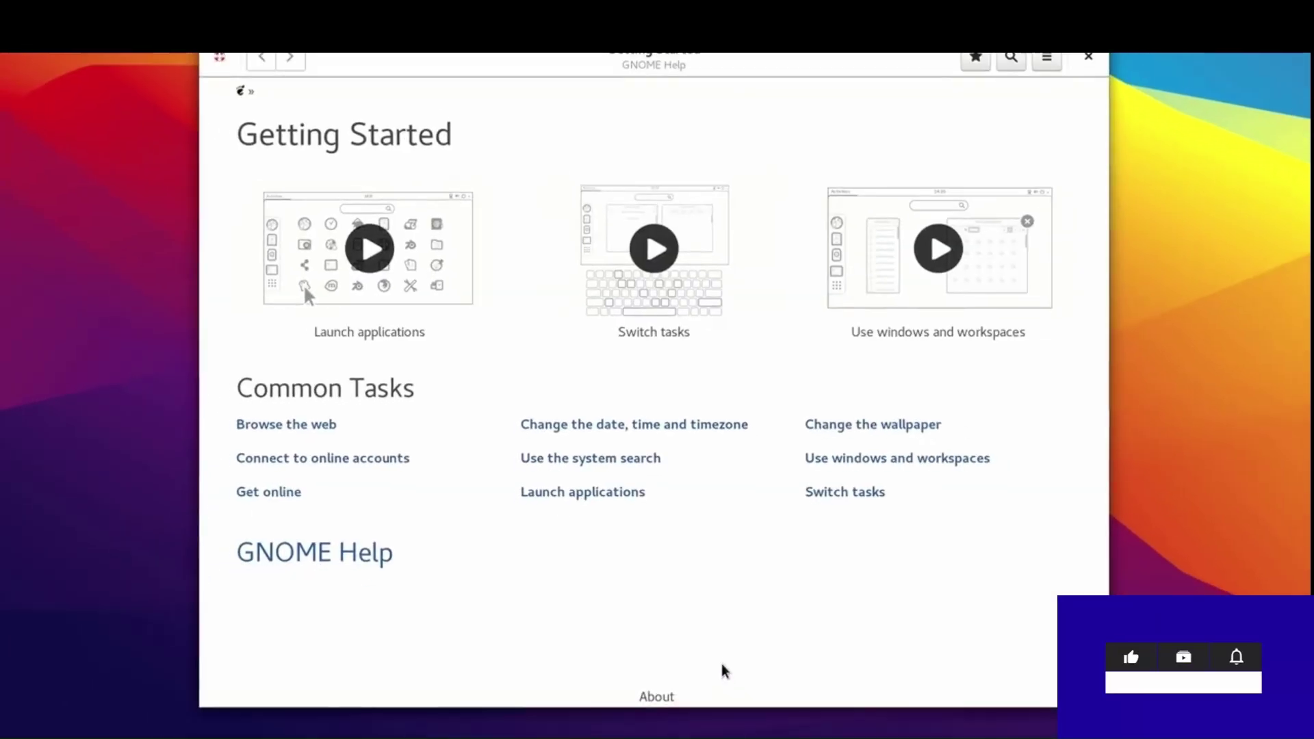